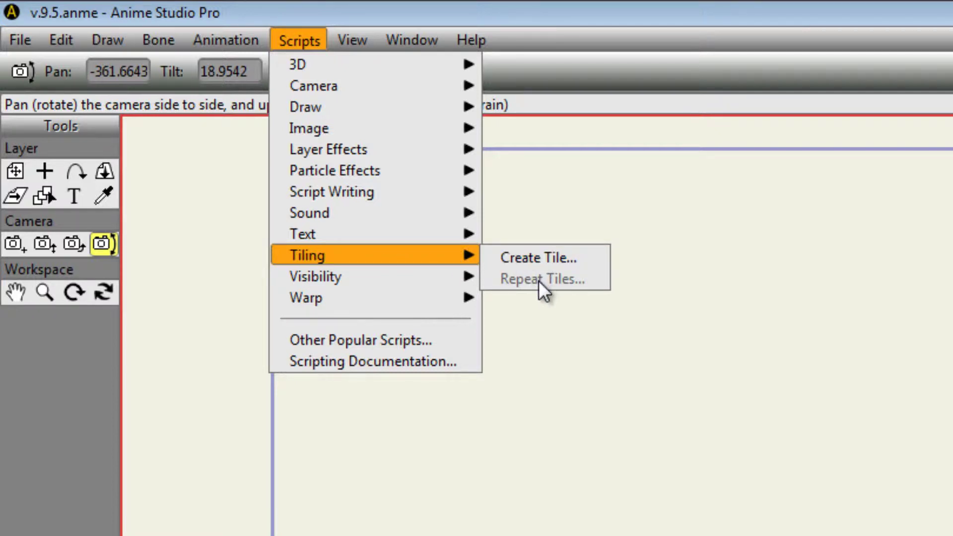
# - Create a tile with the Half triangle shape after previewing the Triangle, Square and Rectangle shapes
pyautogui.click(544, 255)
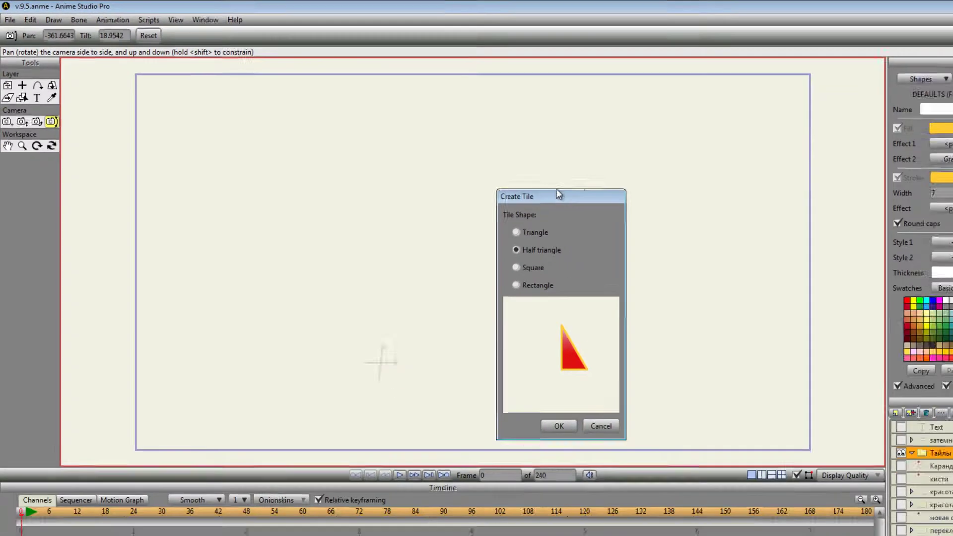
pyautogui.moveTo(556, 188); pyautogui.dragTo(415, 106)
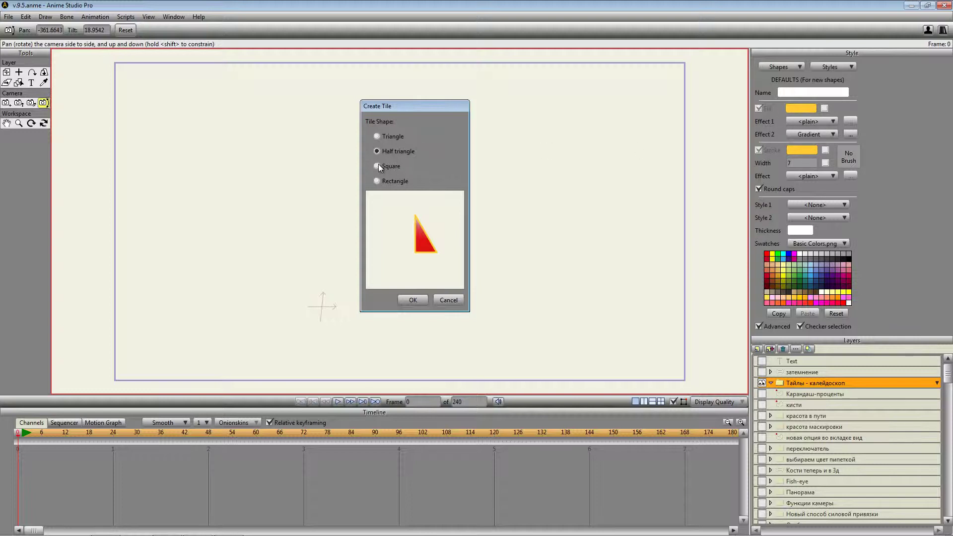
pyautogui.click(394, 134)
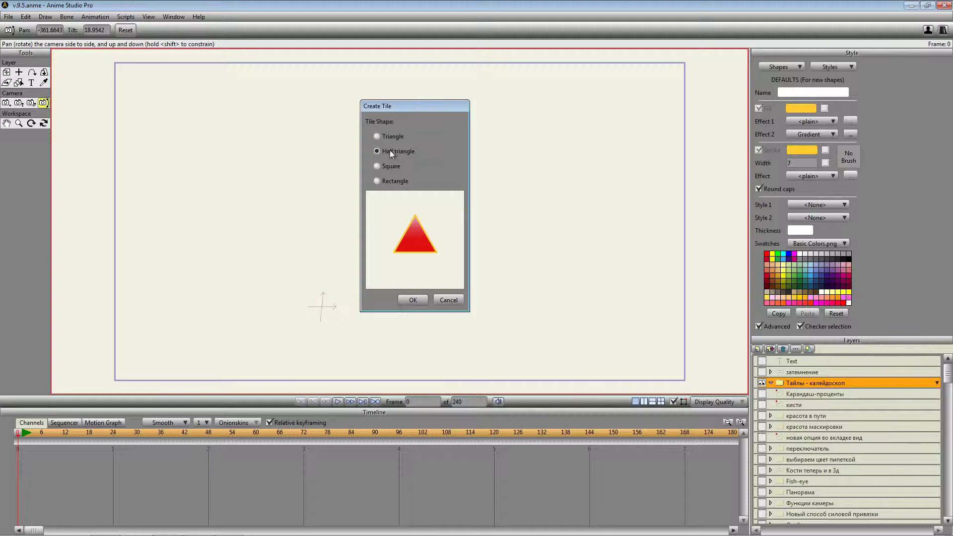
pyautogui.click(390, 150)
pyautogui.click(385, 170)
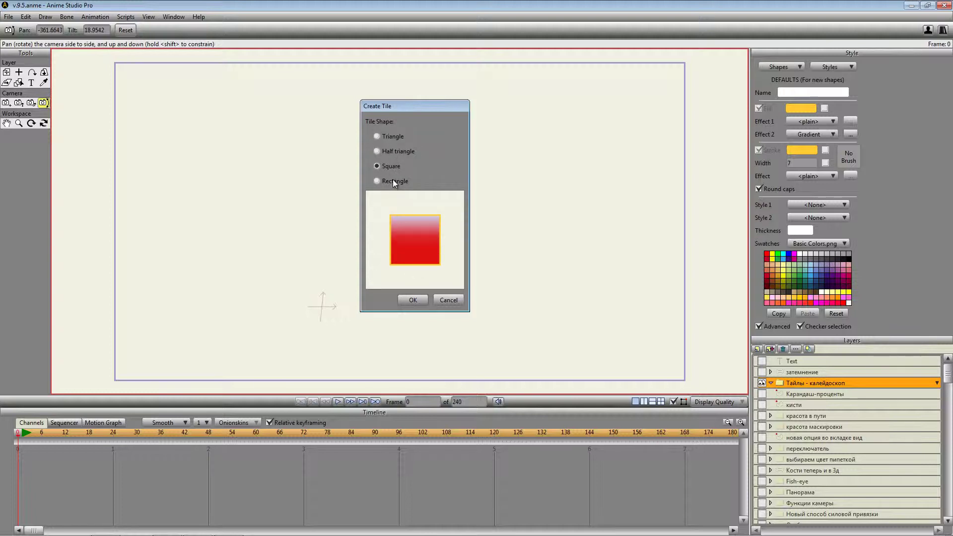
pyautogui.click(392, 181)
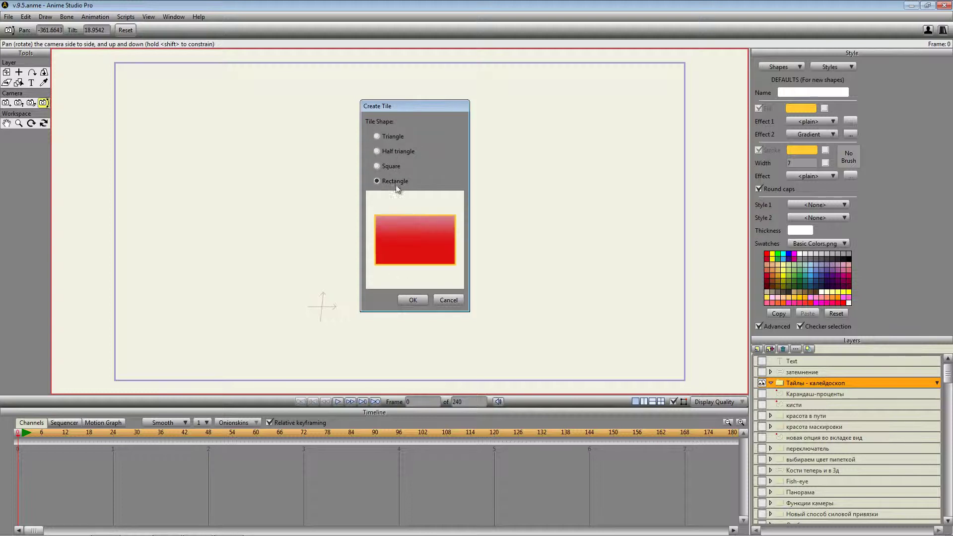
pyautogui.click(384, 149)
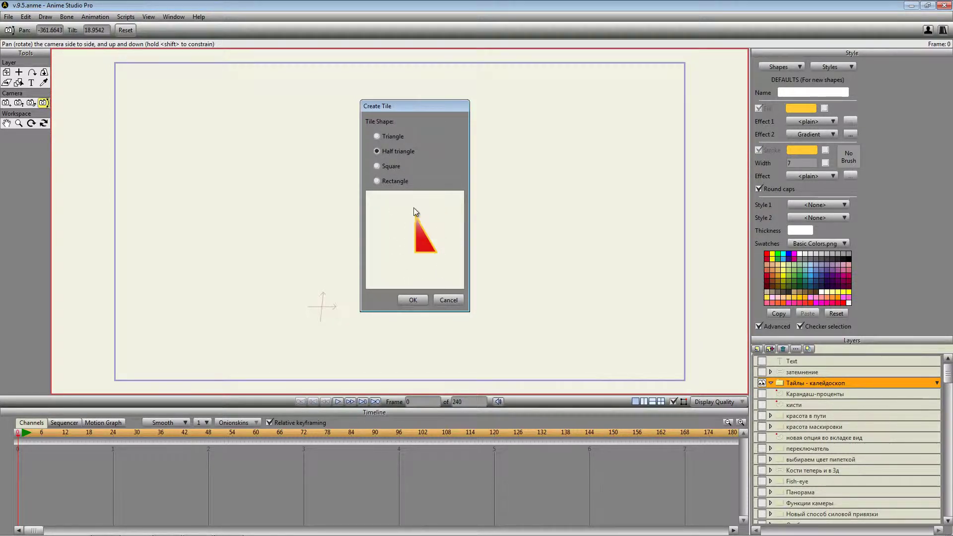
pyautogui.click(413, 299)
pyautogui.scroll(2, 412, 258)
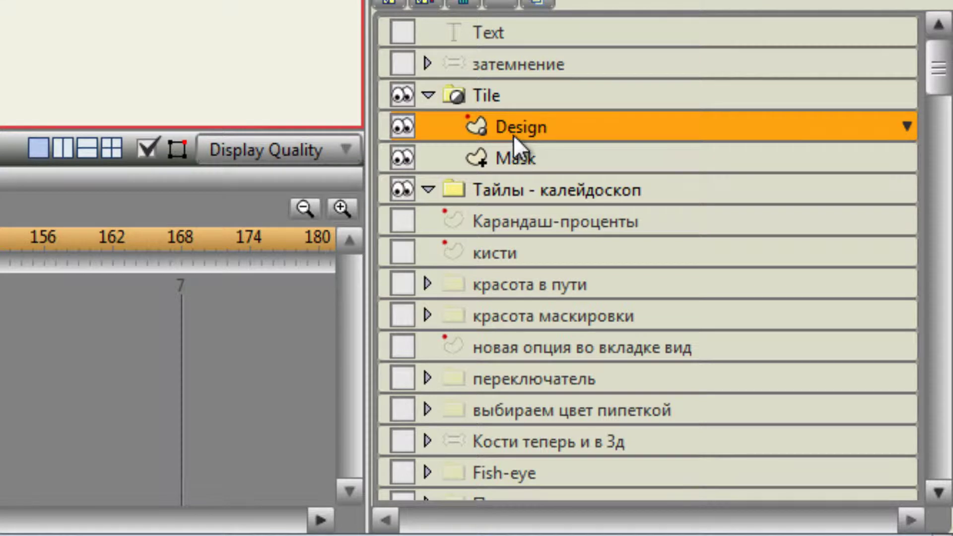
# - Examine the Tile group with its Design and Mask layers, and select all points of the Mask's triangle
pyautogui.click(497, 94)
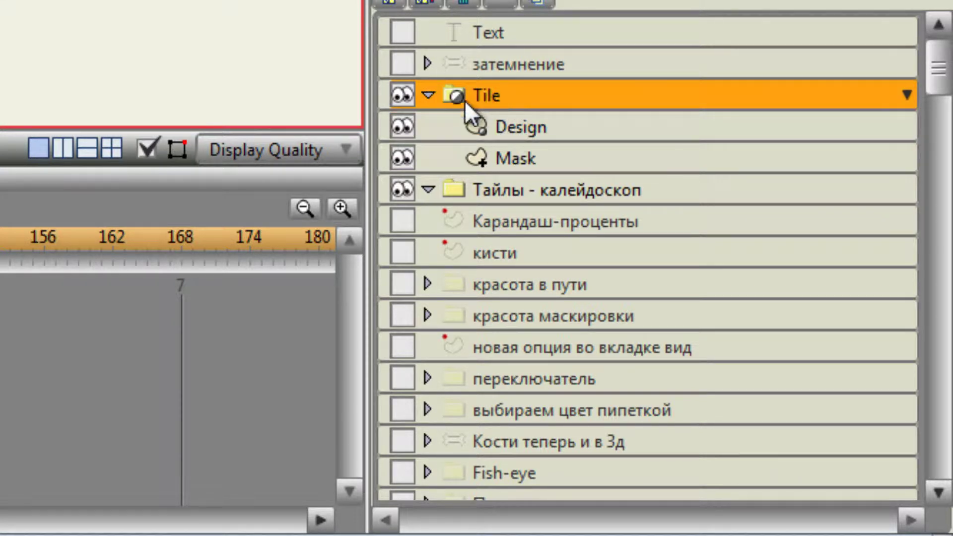
pyautogui.click(505, 123)
pyautogui.click(519, 160)
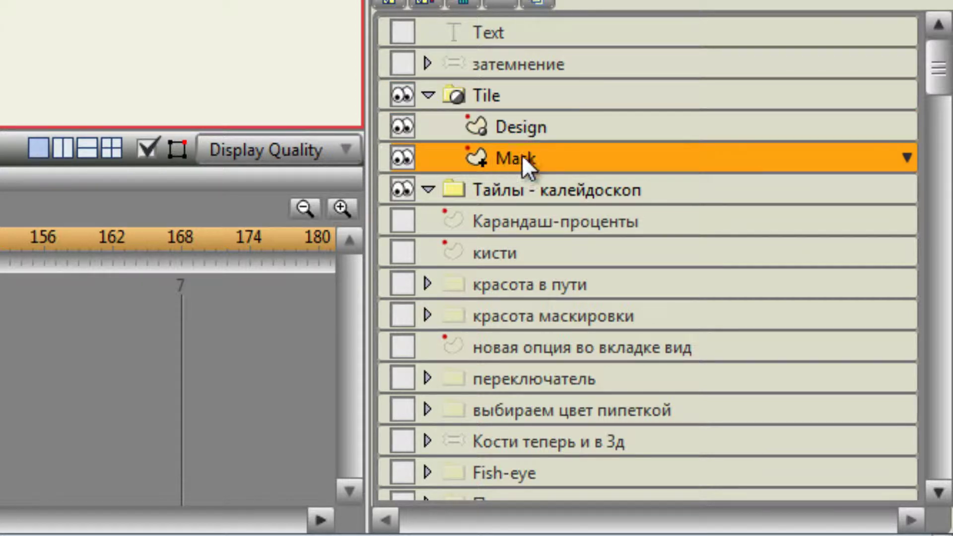
pyautogui.click(531, 129)
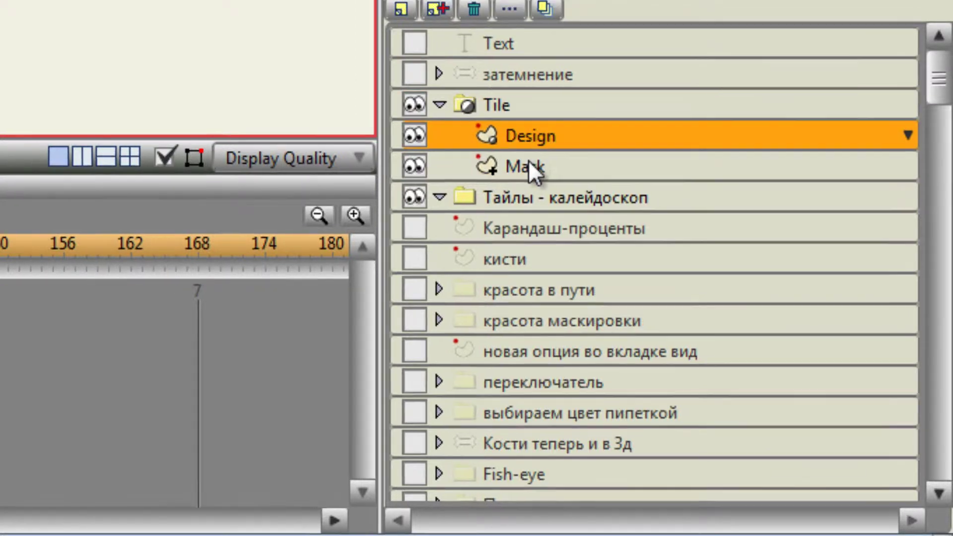
pyautogui.click(527, 160)
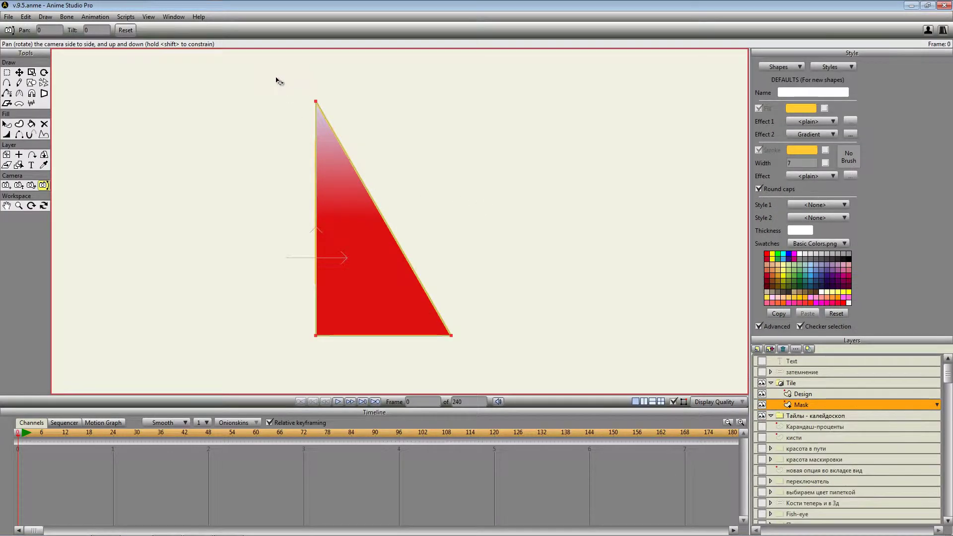
pyautogui.click(7, 73)
pyautogui.moveTo(261, 78); pyautogui.dragTo(541, 381)
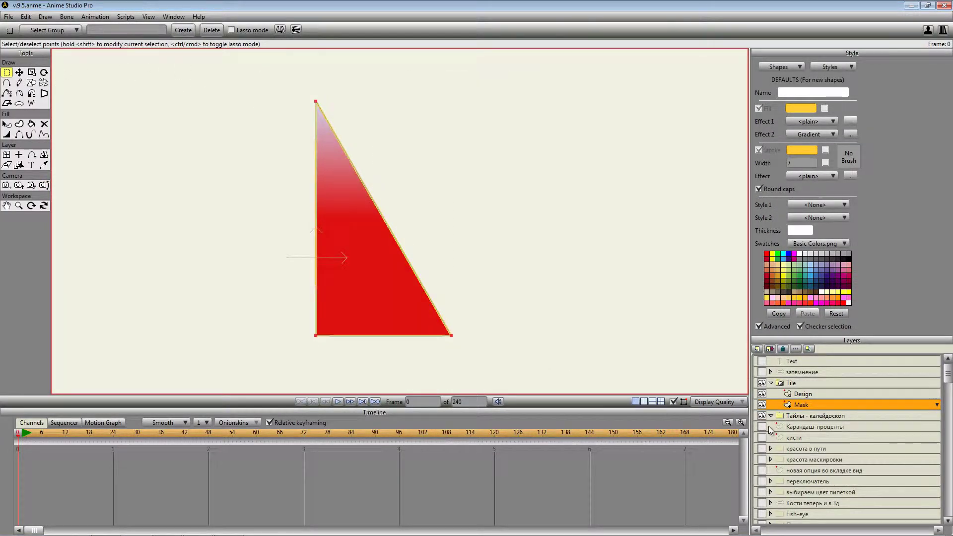
# - On the Design layer, try drawing rectangles across the tile's left edge and its lower-right corner, undoing each one
pyautogui.click(800, 395)
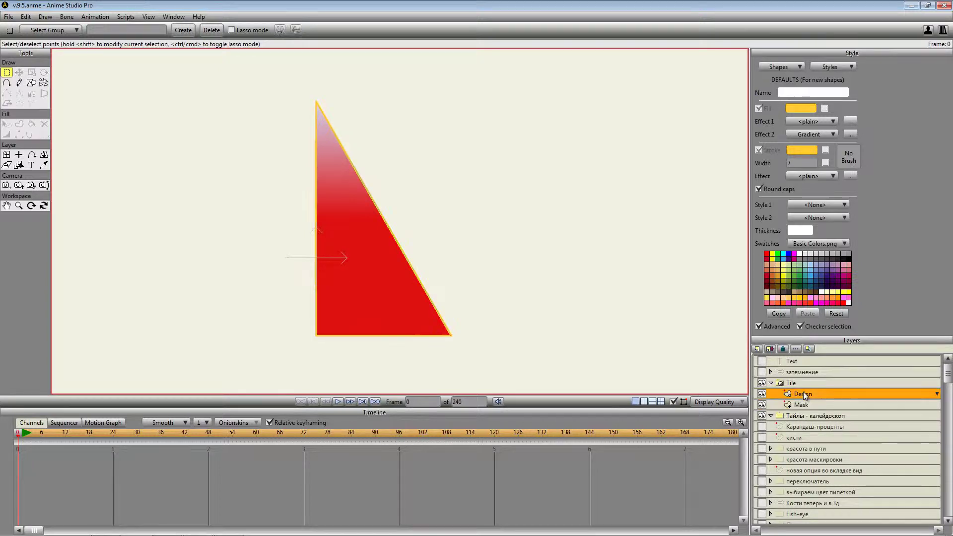
pyautogui.click(31, 83)
pyautogui.moveTo(191, 134)
pyautogui.mouseDown()
pyautogui.moveTo(379, 285)
pyautogui.moveTo(341, 328)
pyautogui.mouseUp()
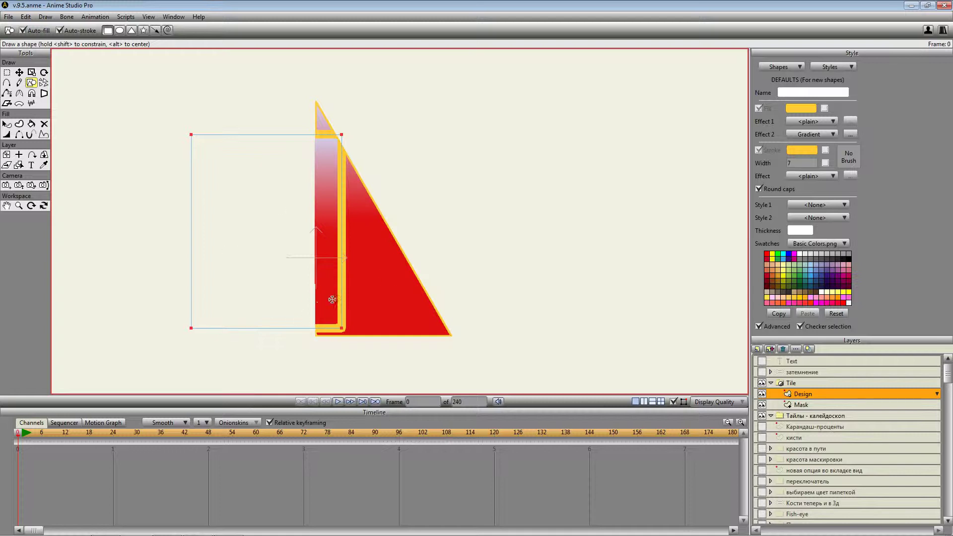
pyautogui.hotkey('ctrl', 'z')
pyautogui.moveTo(474, 281); pyautogui.dragTo(381, 374)
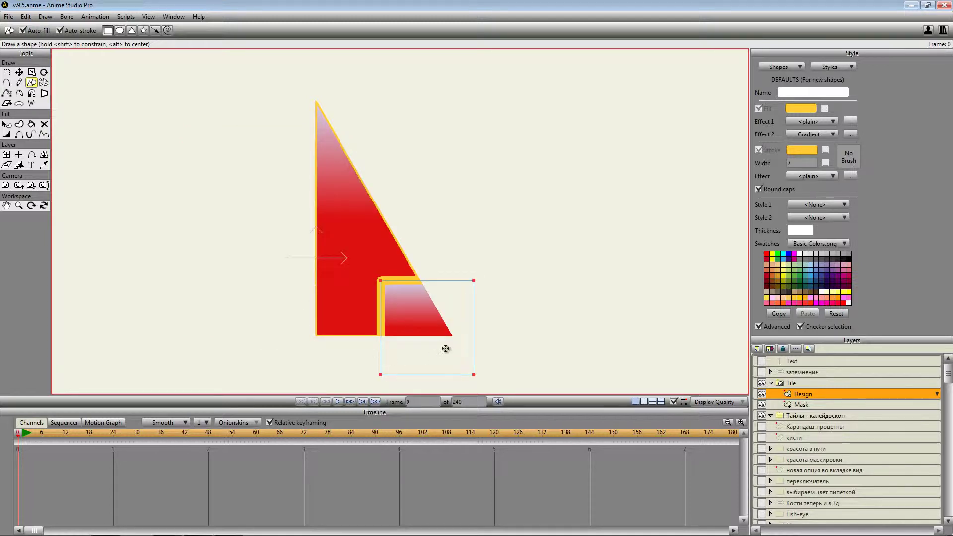
pyautogui.hotkey('ctrl', 'z')
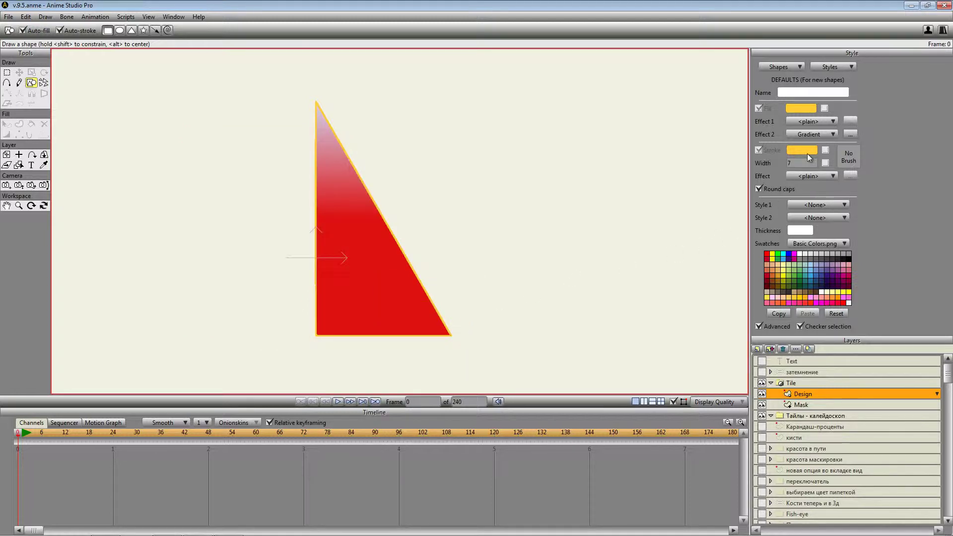
# - Set Effect 2 of the default fill for new shapes to <plain>
pyautogui.click(809, 135)
pyautogui.click(809, 139)
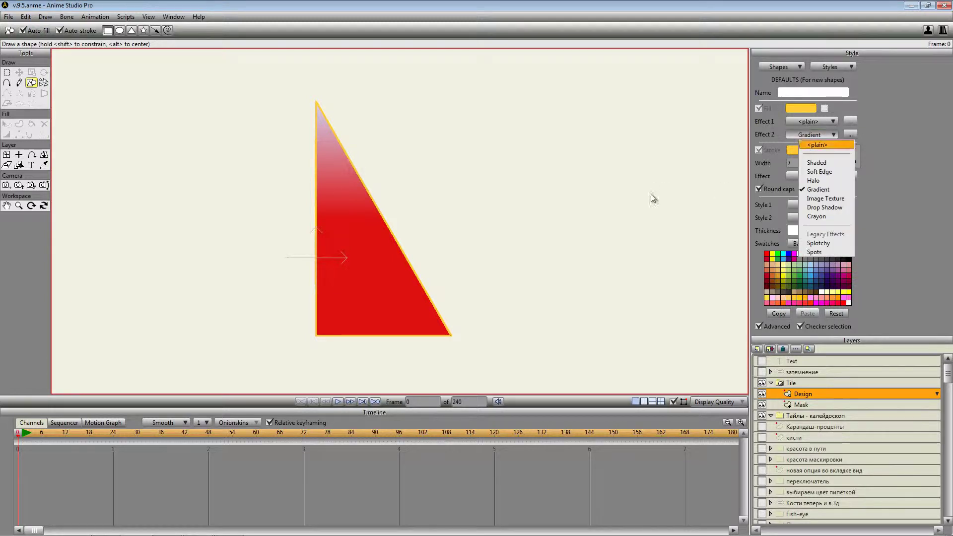
pyautogui.click(802, 383)
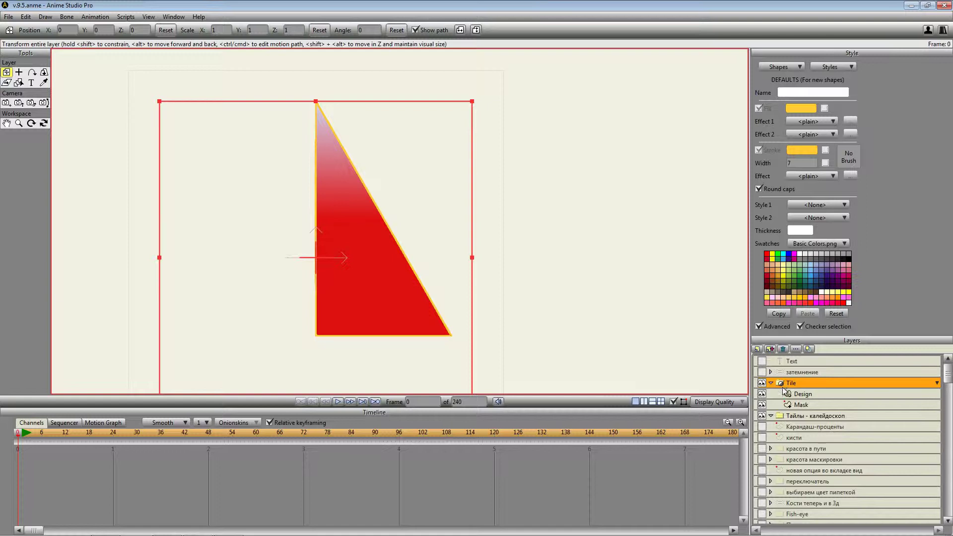
# - Draw a small yellow rectangle on the Design layer over the tile's lower-right corner
pyautogui.click(800, 396)
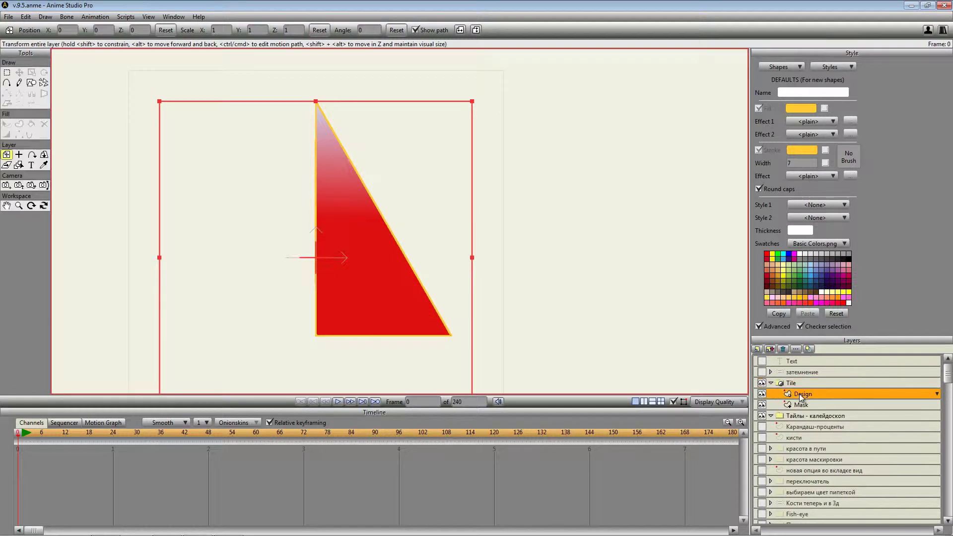
pyautogui.click(19, 82)
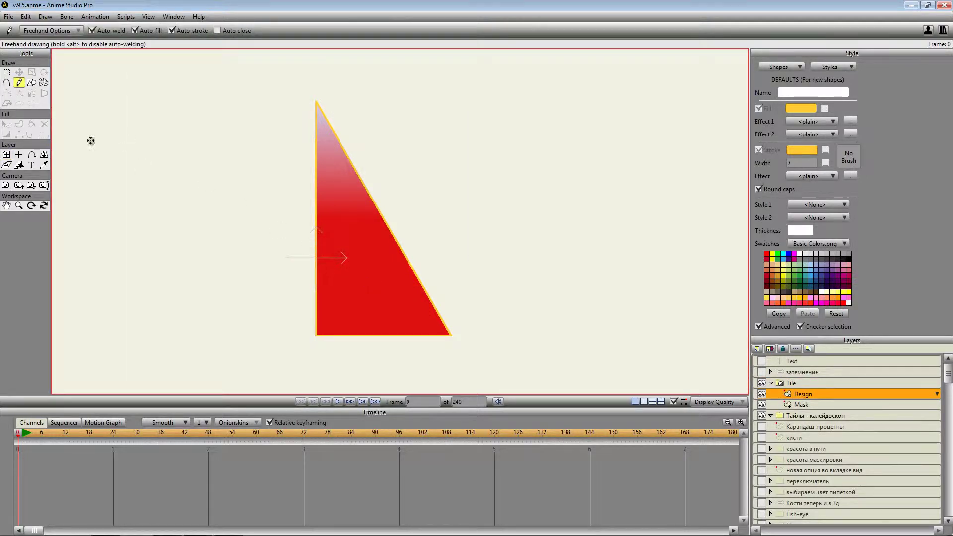
pyautogui.click(30, 83)
pyautogui.moveTo(386, 284); pyautogui.dragTo(434, 337)
# - Draw a small light-blue rectangle over the tile's upper slanted edge and a crimson star across its left edge
pyautogui.click(812, 268)
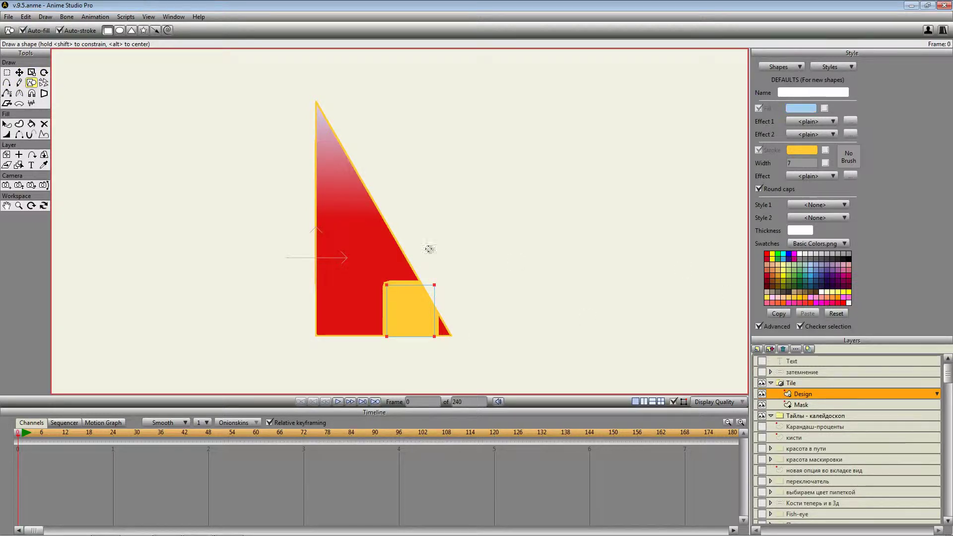
pyautogui.moveTo(370, 161); pyautogui.dragTo(331, 198)
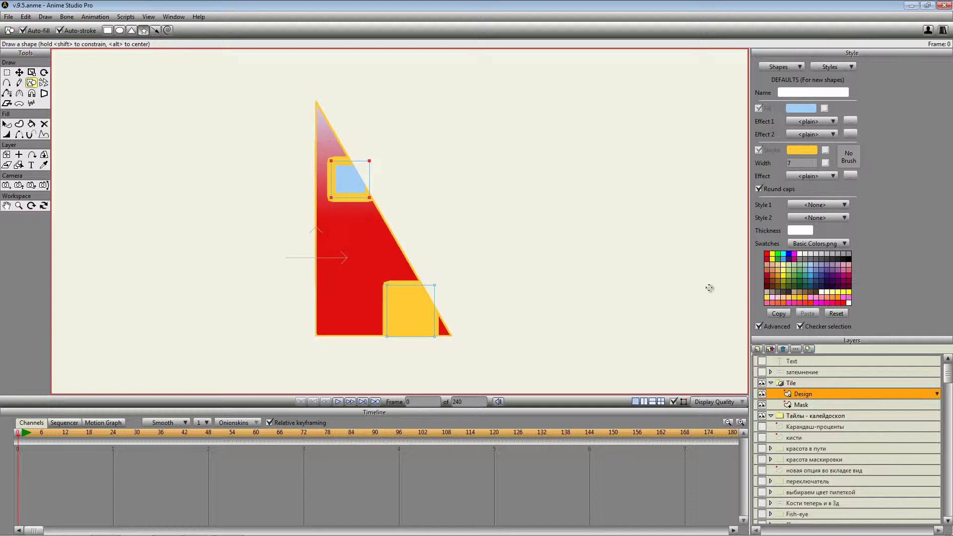
pyautogui.click(848, 277)
pyautogui.moveTo(305, 272); pyautogui.dragTo(365, 323)
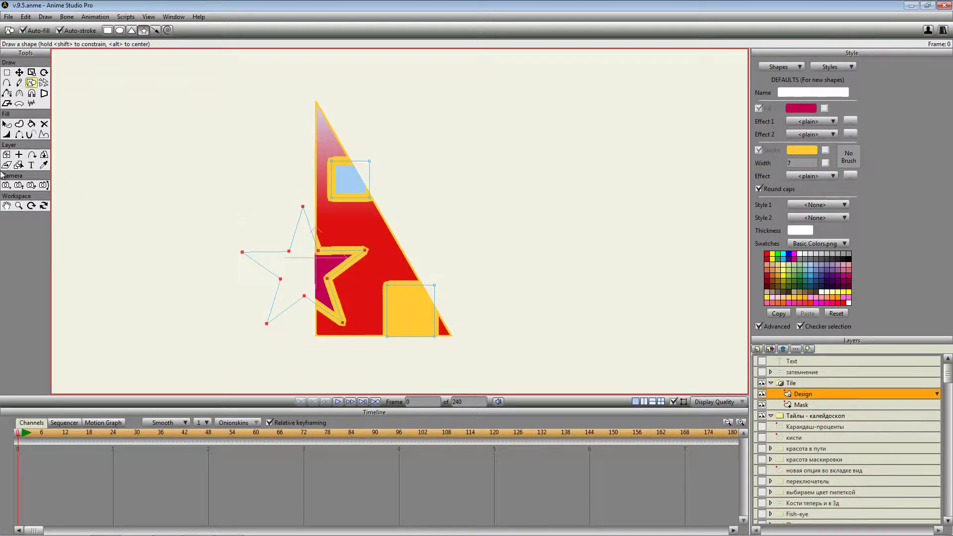
# - Add a vector layer named 1 above the Design layer in the Tile group
pyautogui.click(7, 124)
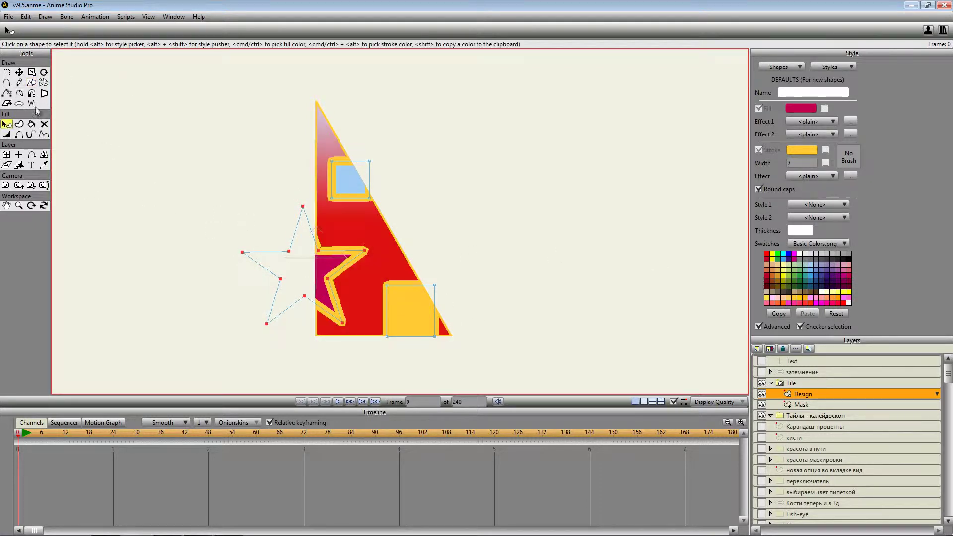
pyautogui.click(19, 82)
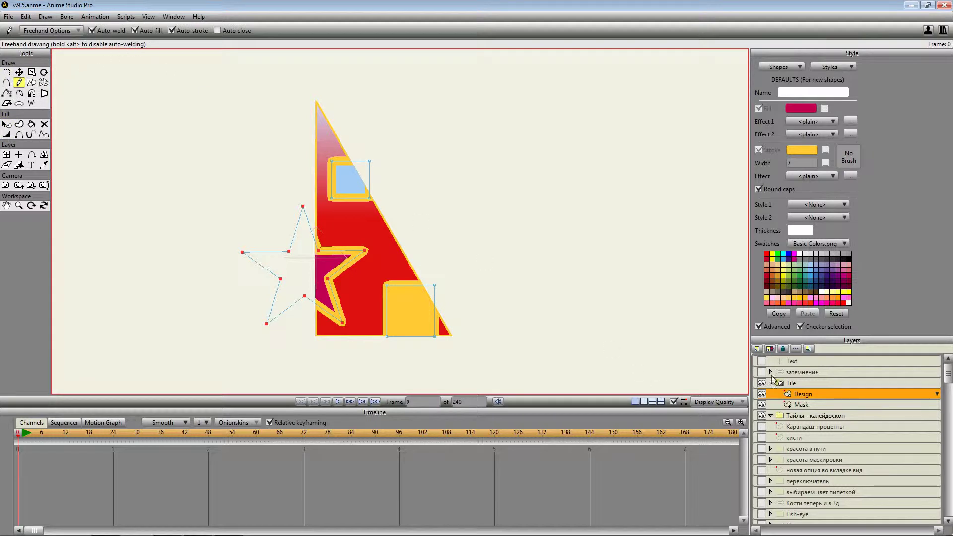
pyautogui.click(762, 350)
pyautogui.click(762, 351)
pyautogui.click(762, 351)
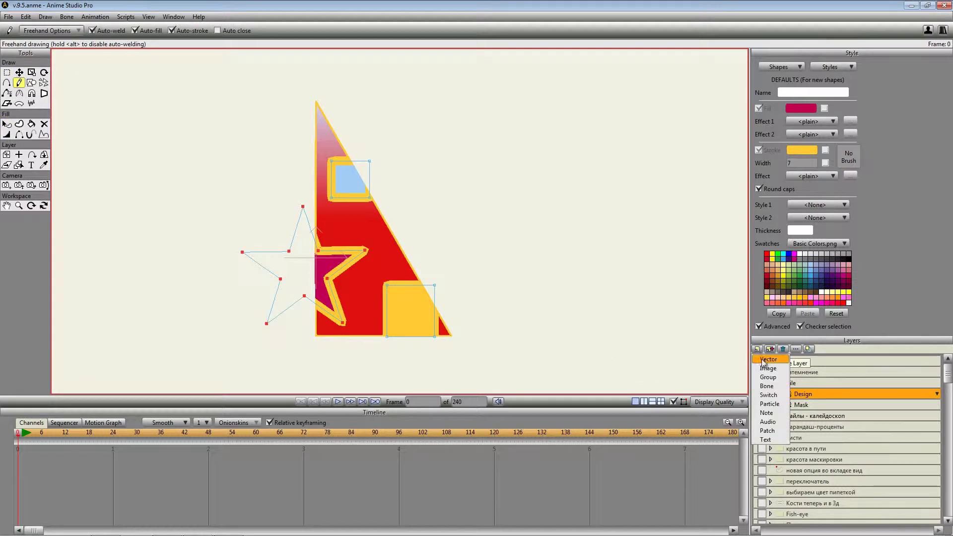
pyautogui.click(767, 360)
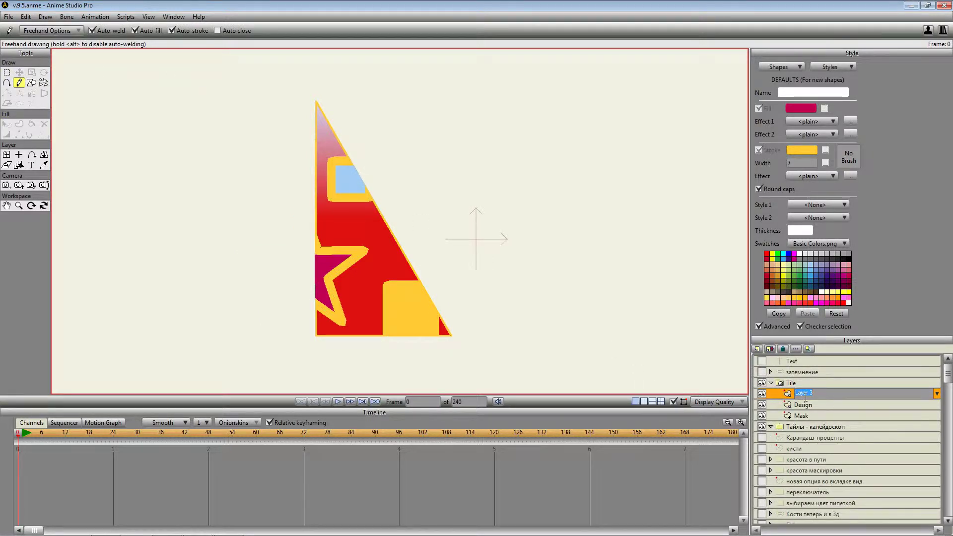
pyautogui.write('1')
pyautogui.press('Return')
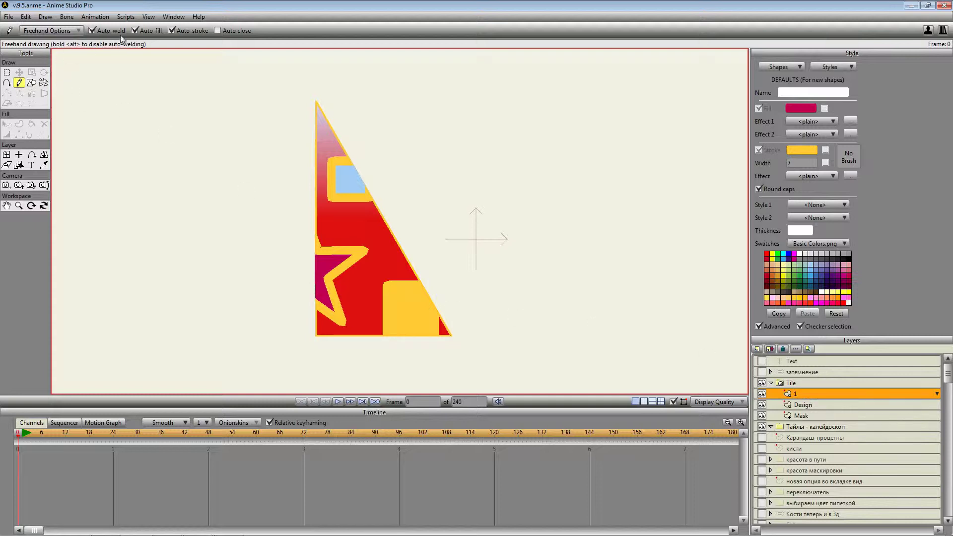
# - Choose the concentric-circles brush and draw a freehand loop on layer 1 between the star and the yellow rectangle
pyautogui.moveTo(368, 271)
pyautogui.mouseDown()
pyautogui.moveTo(341, 218)
pyautogui.moveTo(353, 284)
pyautogui.mouseUp()
pyautogui.hotkey('ctrl', 'z')
pyautogui.click(850, 159)
pyautogui.click(649, 109)
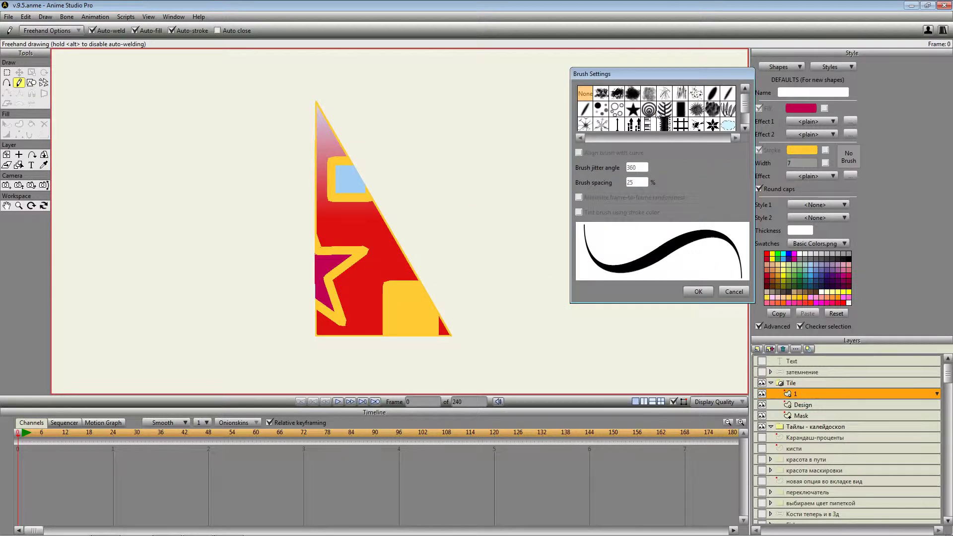
pyautogui.click(698, 291)
pyautogui.moveTo(343, 281)
pyautogui.mouseDown()
pyautogui.moveTo(372, 236)
pyautogui.moveTo(389, 296)
pyautogui.mouseUp()
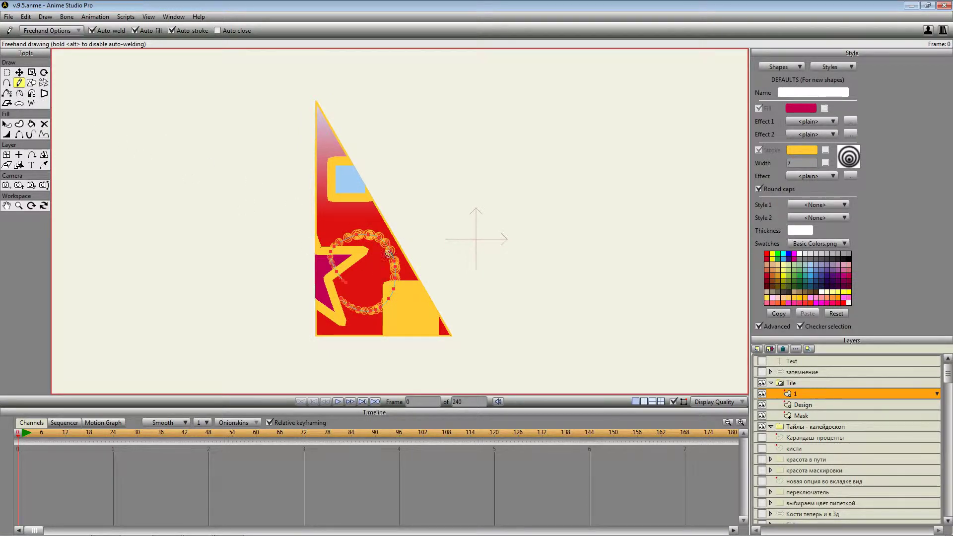
# - Rotate the Design layer to an angle of about 290° at frame 96
pyautogui.scroll(-3, 462, 236)
pyautogui.scroll(3, 548, 229)
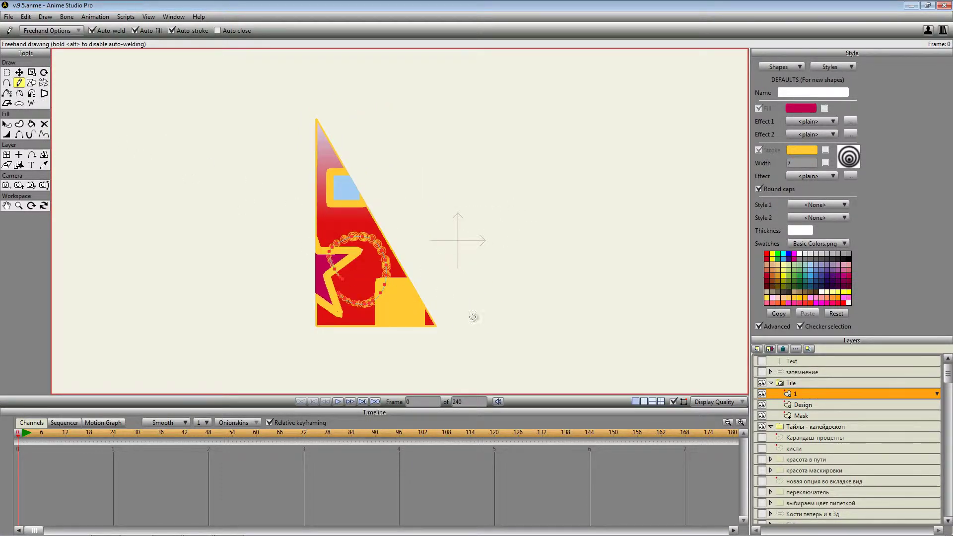
pyautogui.click(794, 383)
pyautogui.scroll(1, 415, 230)
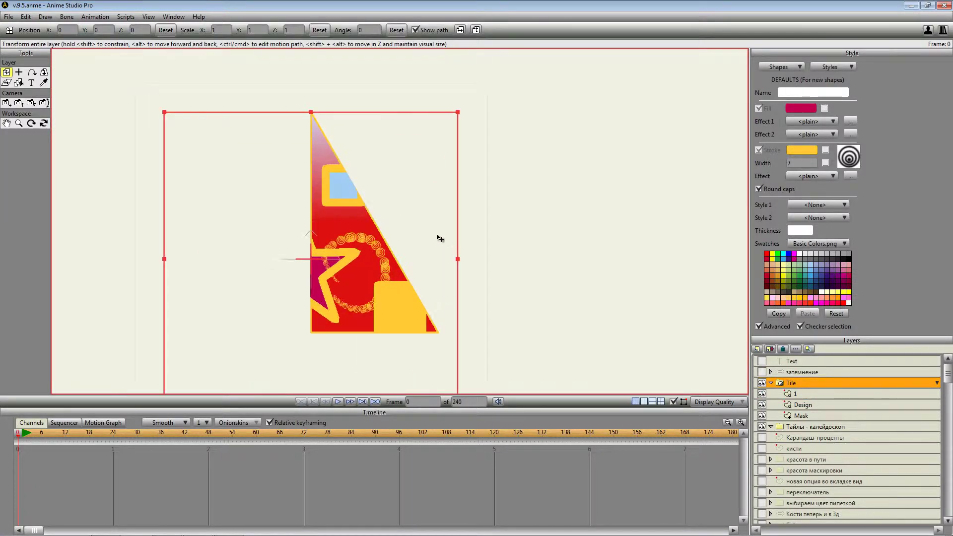
pyautogui.click(801, 405)
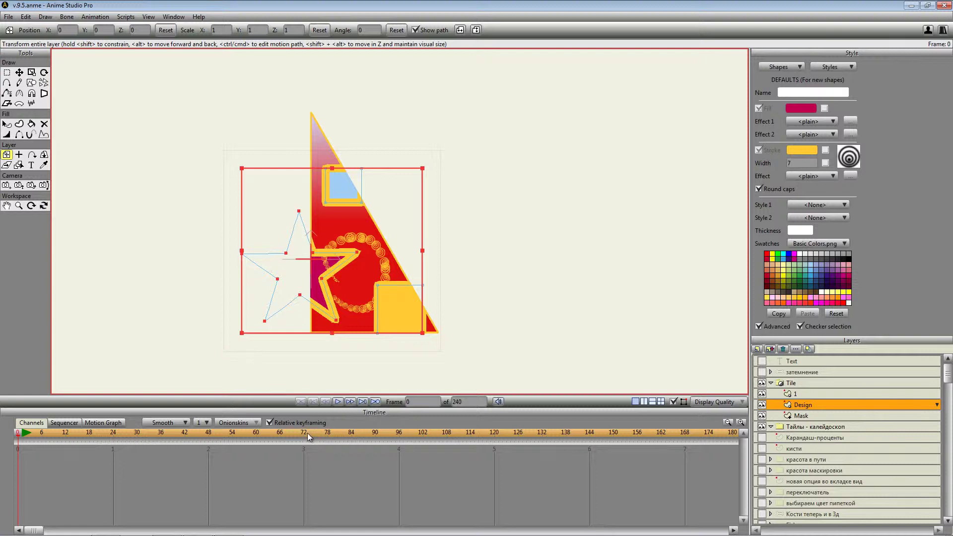
pyautogui.moveTo(305, 436); pyautogui.dragTo(399, 437)
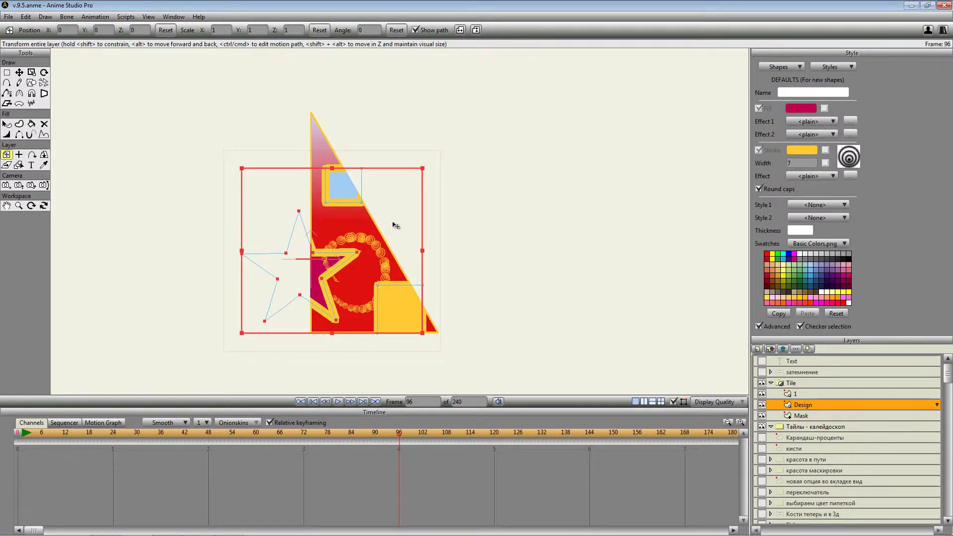
pyautogui.scroll(1, 403, 226)
pyautogui.moveTo(435, 163); pyautogui.dragTo(479, 370)
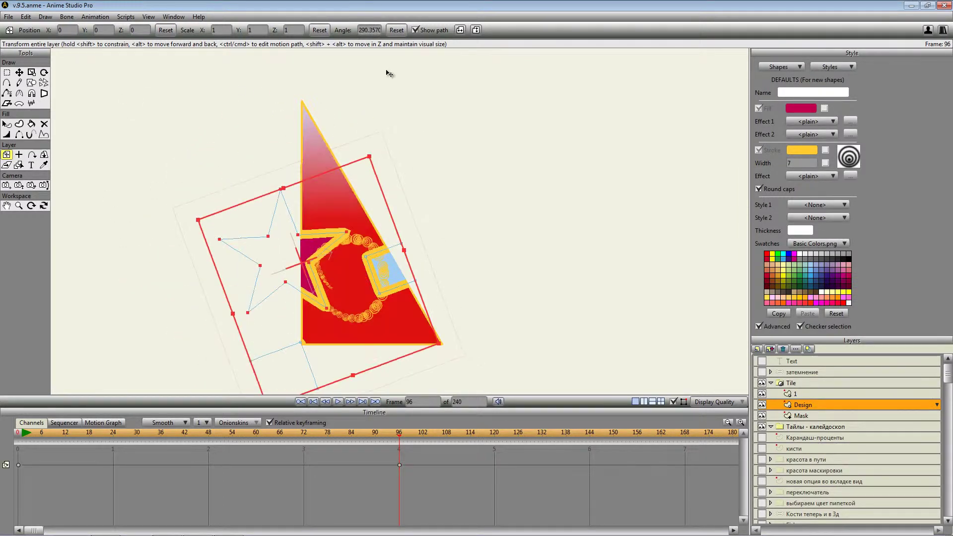
# - Set the Design layer's rotation angle at frame 96 so its shapes complete a turn back to their original orientation
pyautogui.click(359, 31)
pyautogui.press('Delete')
pyautogui.press('Delete')
pyautogui.write('29')
pyautogui.write('0')
pyautogui.press('Return')
# - Set the rotation angle of layer 1 to -720 at frame 96
pyautogui.click(791, 395)
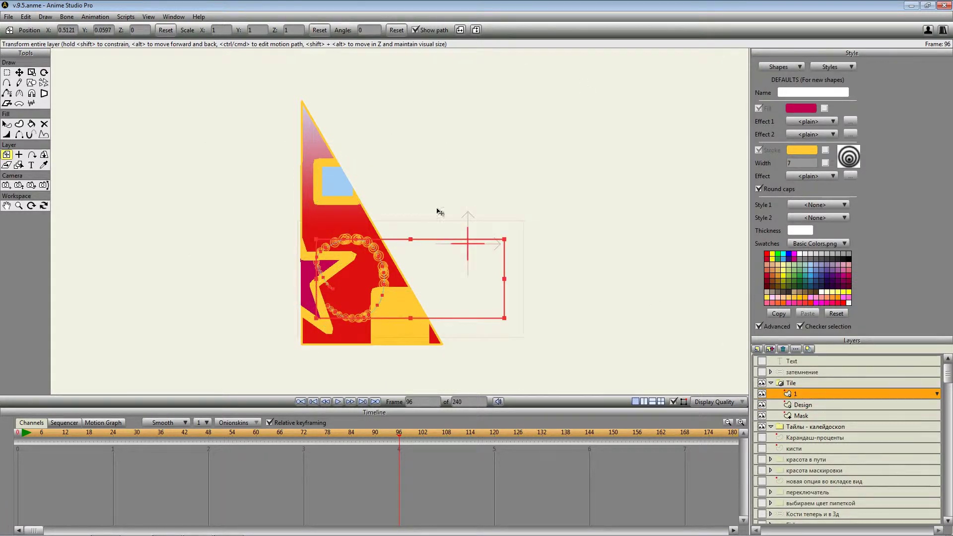
pyautogui.click(363, 28)
pyautogui.write('-720')
pyautogui.press('Return')
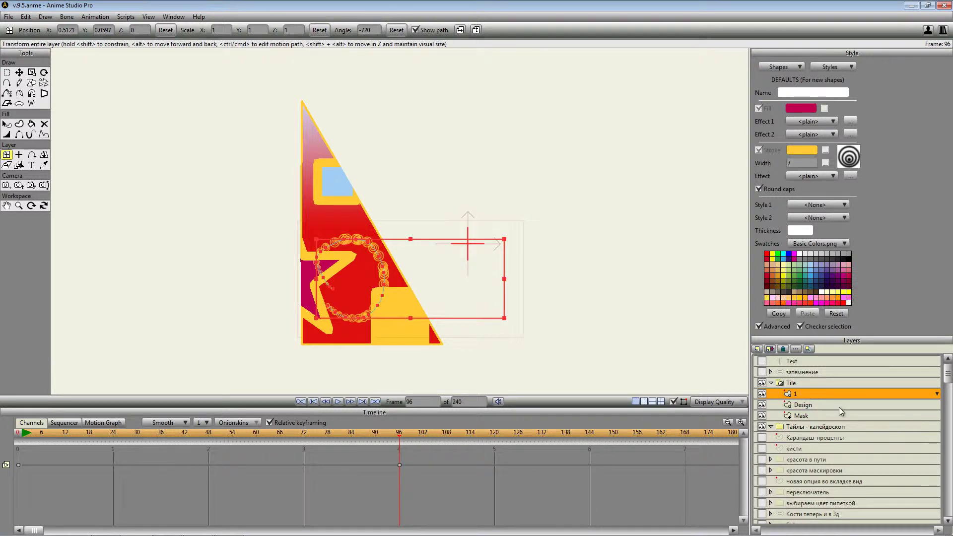
# - At frame 24, remove the gradient effect from the Mask layer's triangle and fill it with bright red
pyautogui.click(814, 406)
pyautogui.click(776, 385)
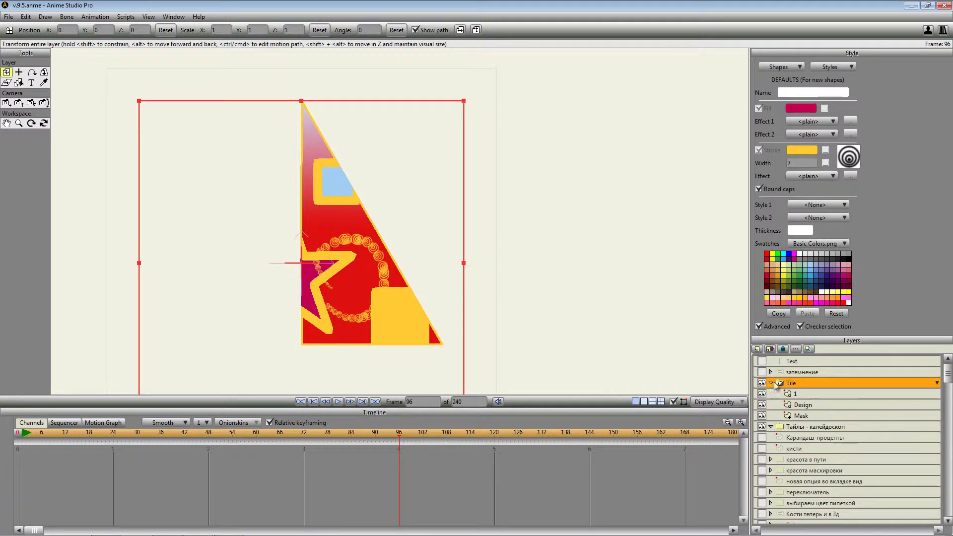
pyautogui.moveTo(27, 436); pyautogui.dragTo(113, 436)
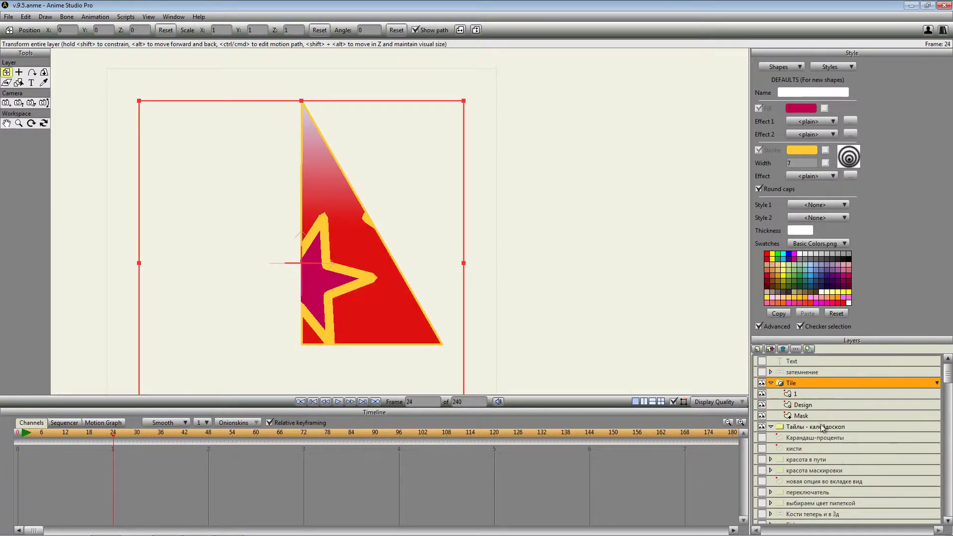
pyautogui.click(801, 416)
pyautogui.click(331, 225)
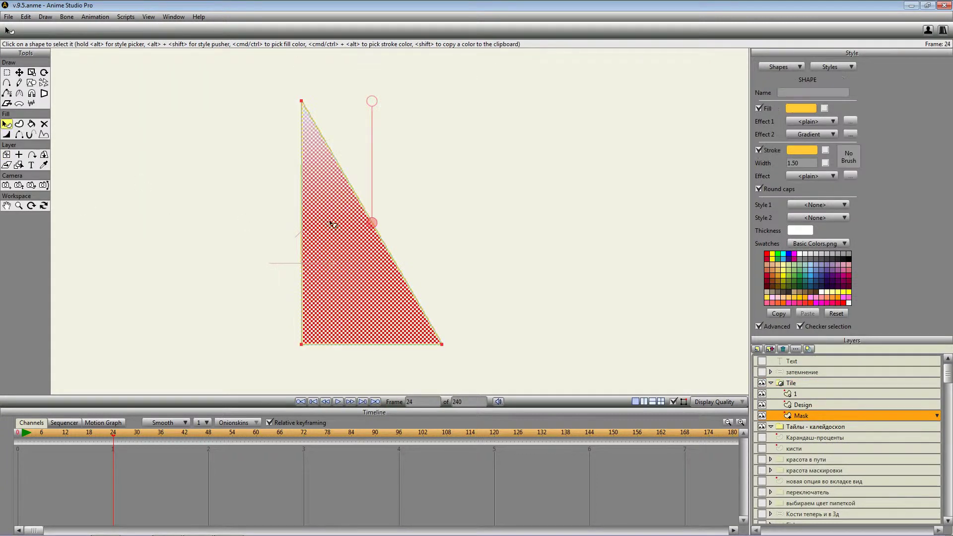
pyautogui.click(809, 135)
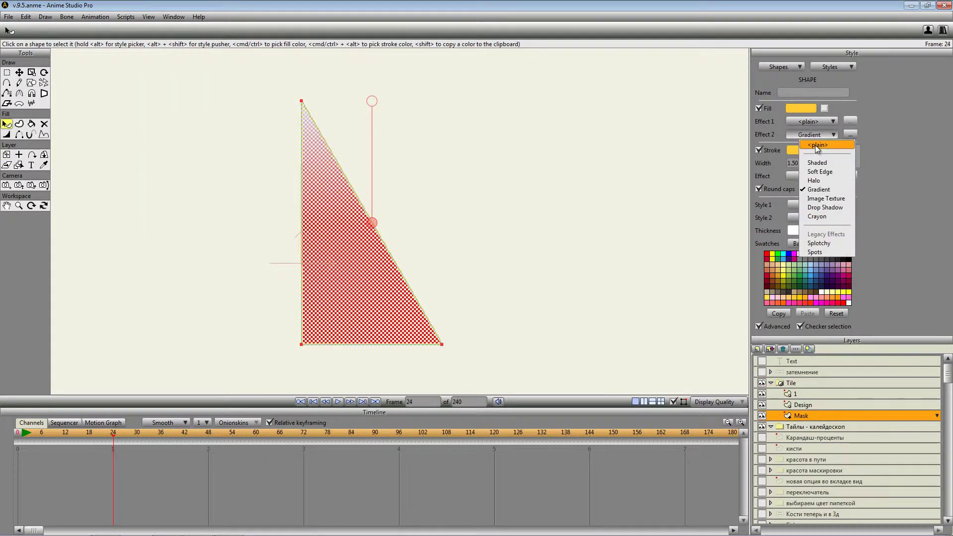
pyautogui.click(812, 144)
pyautogui.click(766, 254)
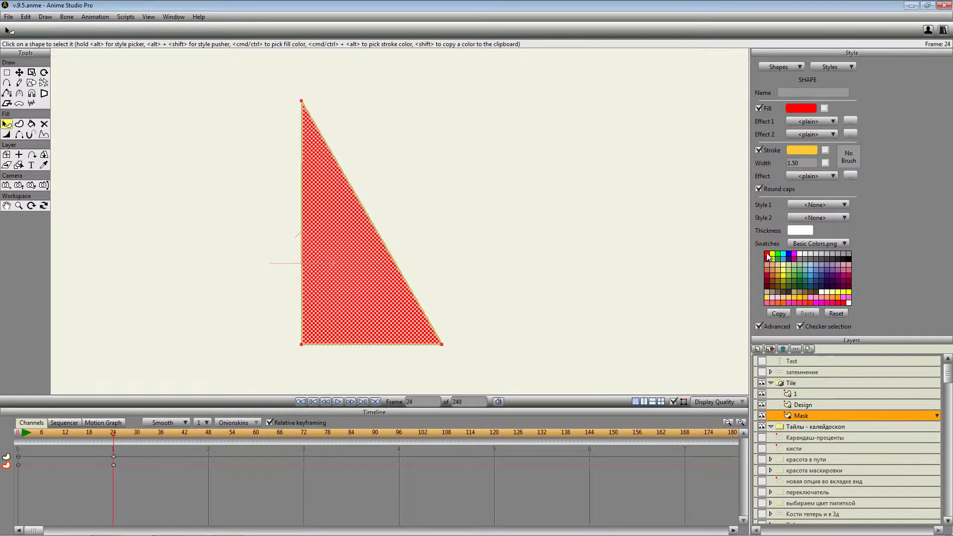
pyautogui.click(536, 230)
# - Play the Tile group's animation from the start and return to frame 0
pyautogui.click(796, 384)
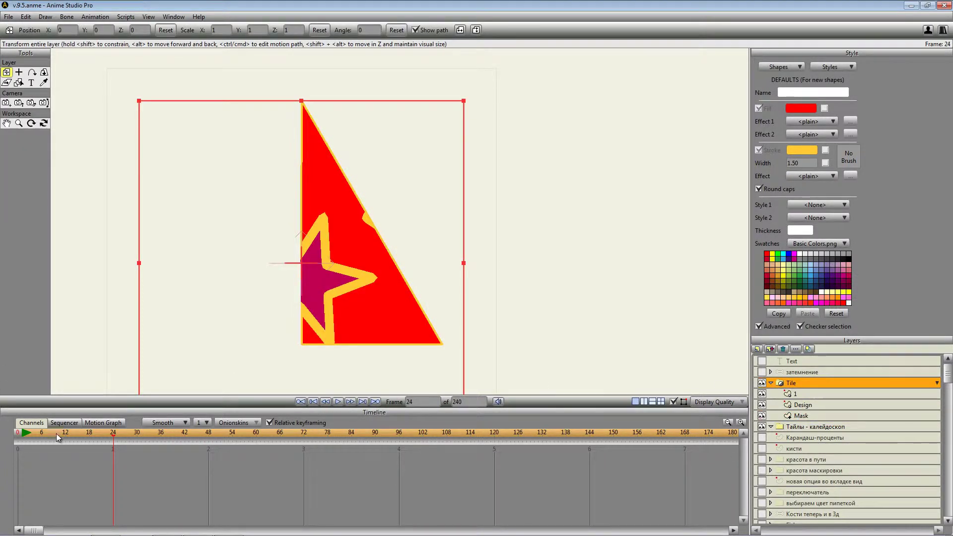
pyautogui.moveTo(113, 432); pyautogui.dragTo(3, 449)
pyautogui.click(338, 401)
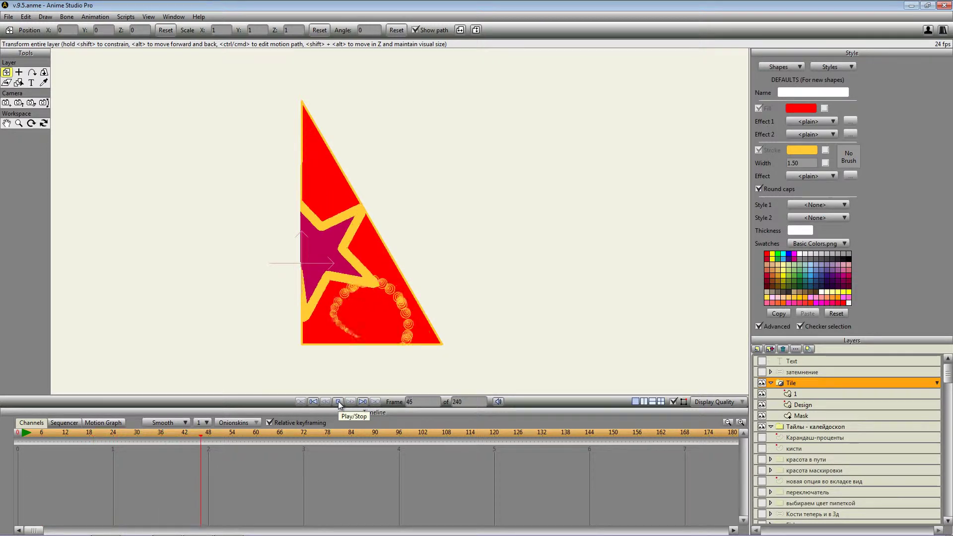
pyautogui.click(277, 439)
pyautogui.moveTo(277, 440); pyautogui.dragTo(3, 427)
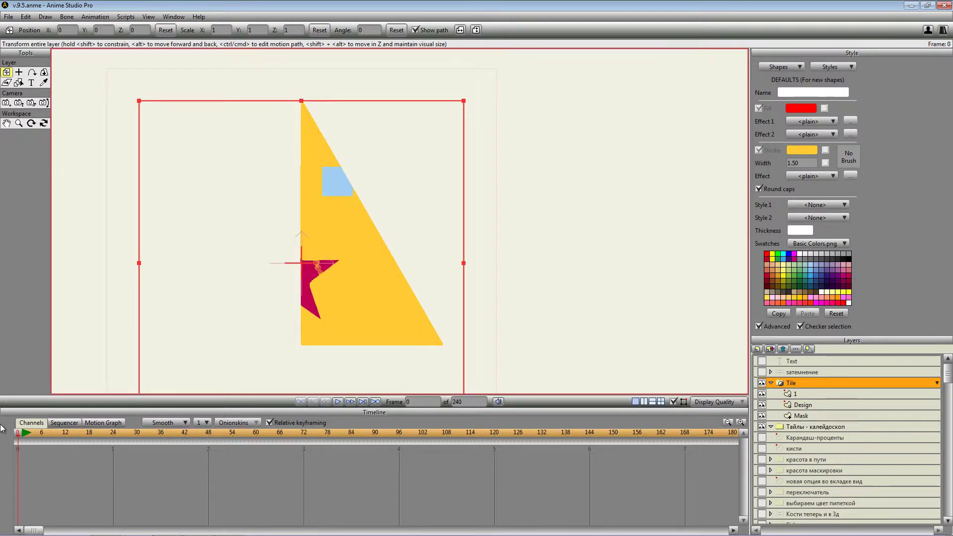
# - Collapse the Tile group and run the Repeat Tiles script on it at frame 0 with X and Y delays of 0 frames
pyautogui.click(771, 383)
pyautogui.moveTo(36, 437); pyautogui.dragTo(1, 422)
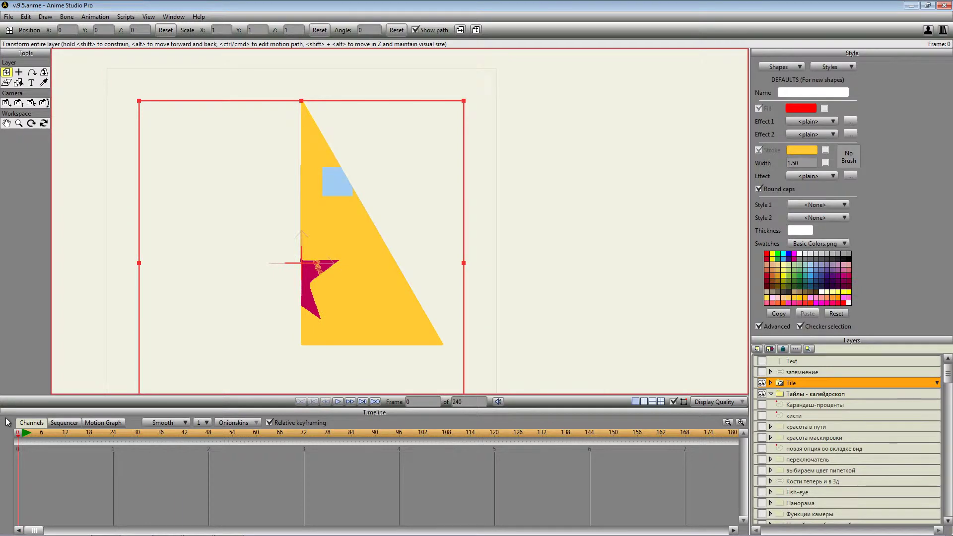
pyautogui.click(126, 17)
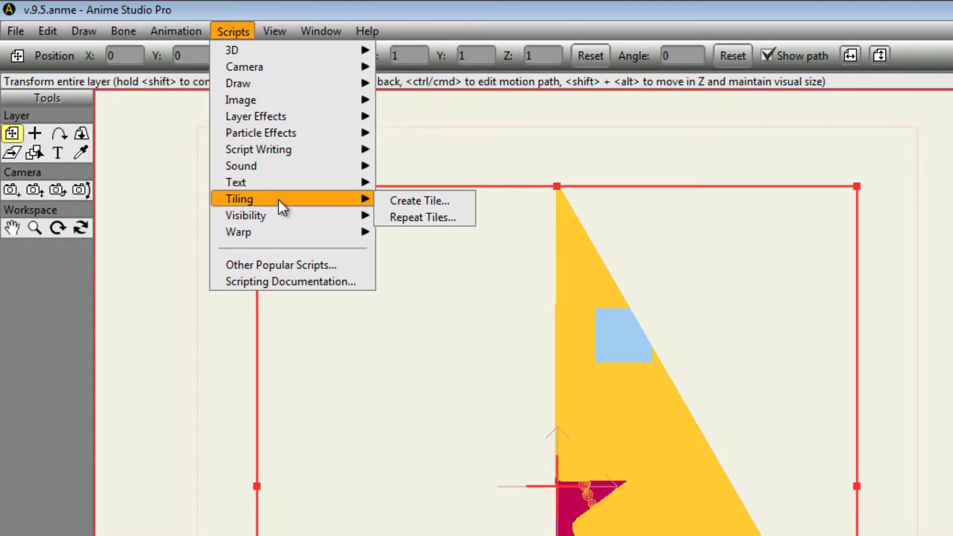
pyautogui.moveTo(278, 215)
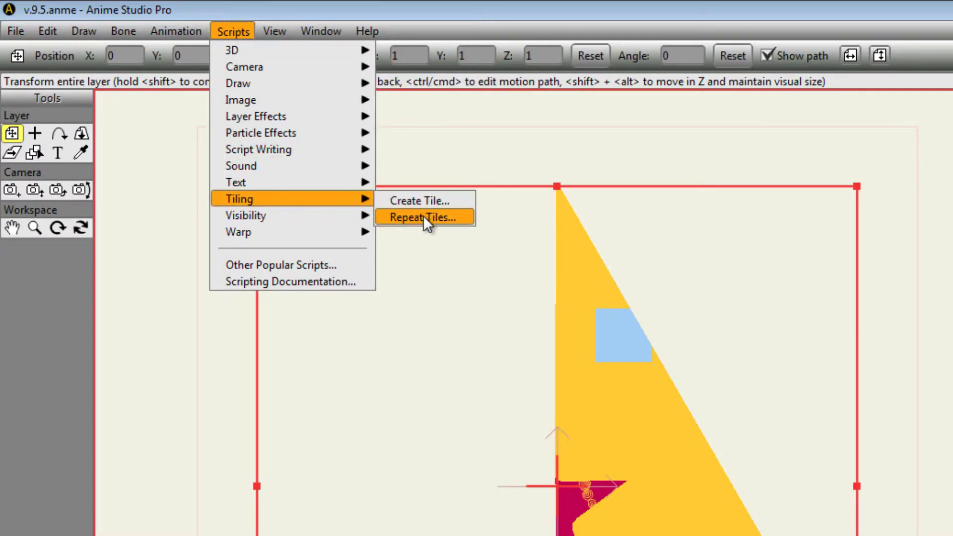
pyautogui.click(423, 216)
pyautogui.moveTo(906, 462); pyautogui.dragTo(871, 233)
pyautogui.click(893, 263)
pyautogui.click(893, 290)
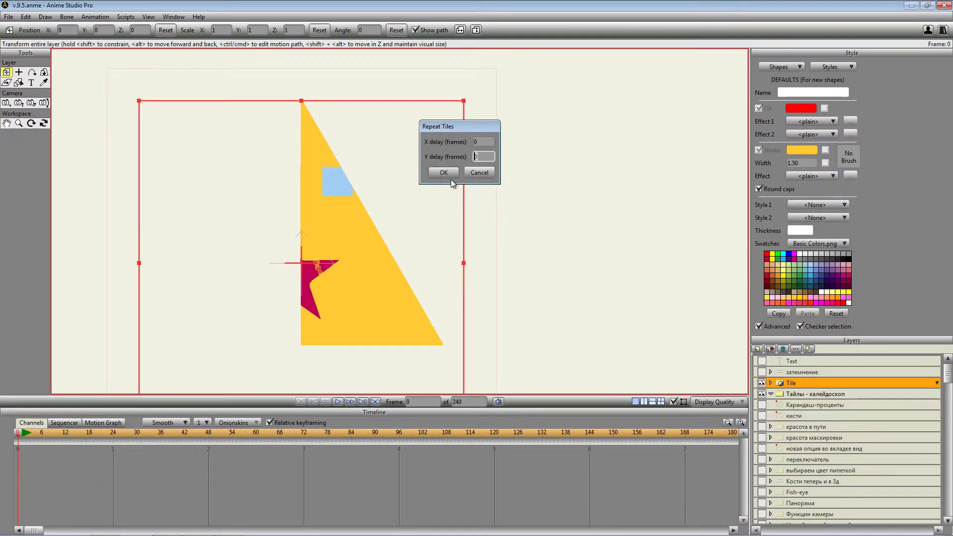
pyautogui.click(820, 319)
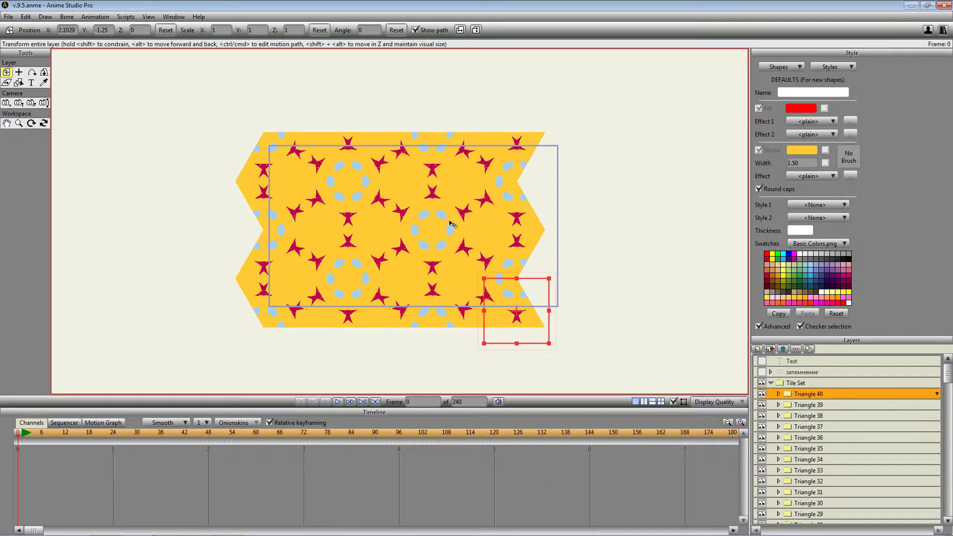
# - Examine the repeated pattern and its list of Triangle layers, and collapse the Tile Set group
pyautogui.scroll(3, 462, 238)
pyautogui.scroll(-3, 465, 242)
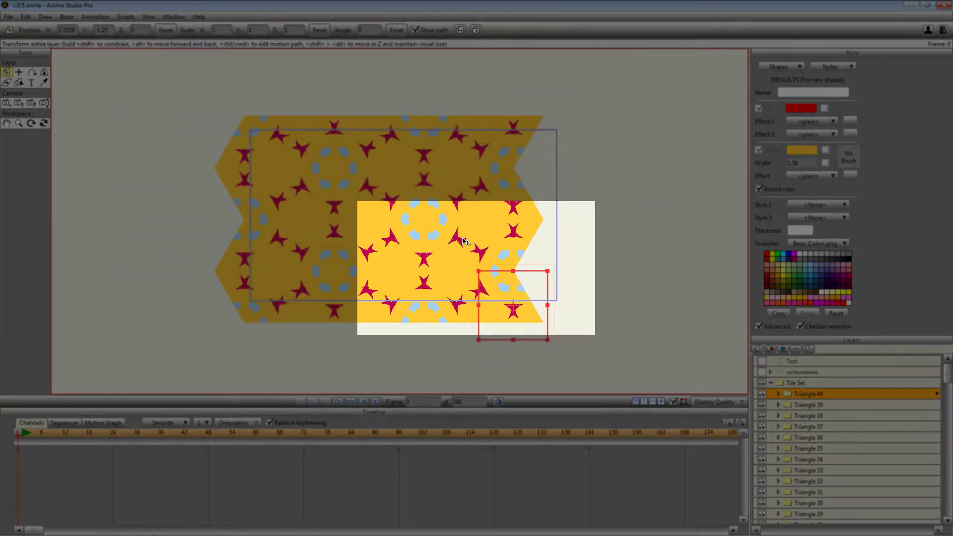
pyautogui.scroll(3, 463, 245)
pyautogui.scroll(-5, 821, 436)
pyautogui.scroll(-8, 821, 436)
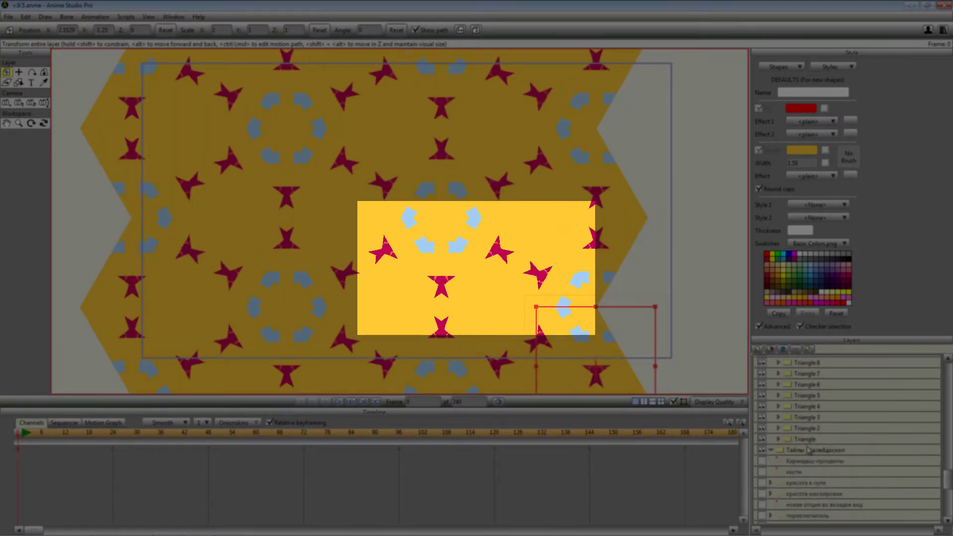
pyautogui.scroll(13, 807, 450)
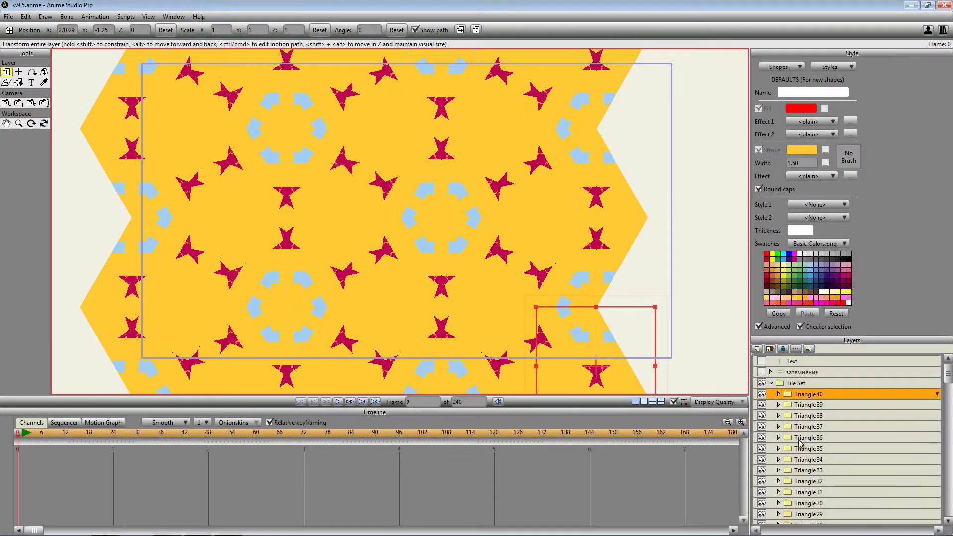
pyautogui.click(782, 385)
pyautogui.click(771, 383)
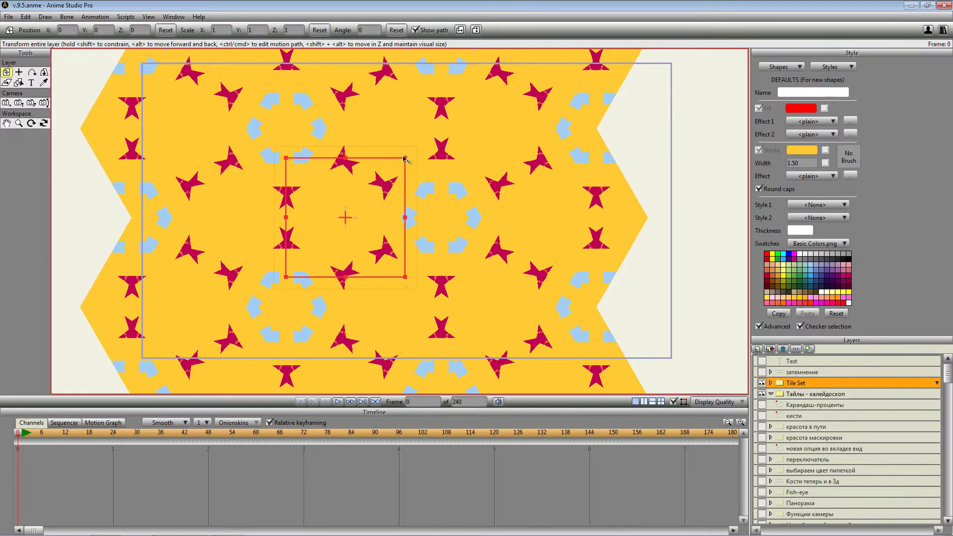
# - Preview the tiled pattern's motion and set the animation's end frame to 96
pyautogui.click(339, 402)
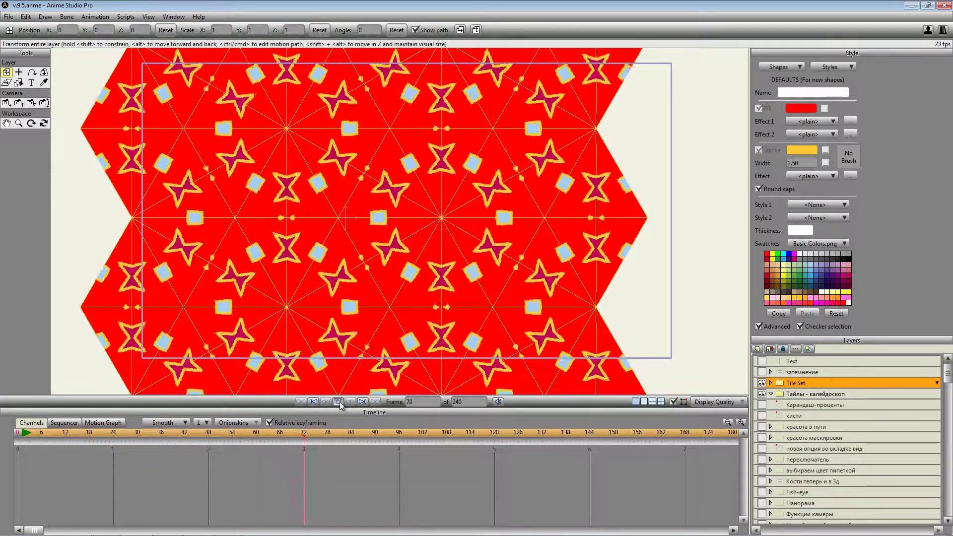
pyautogui.click(339, 401)
pyautogui.click(455, 401)
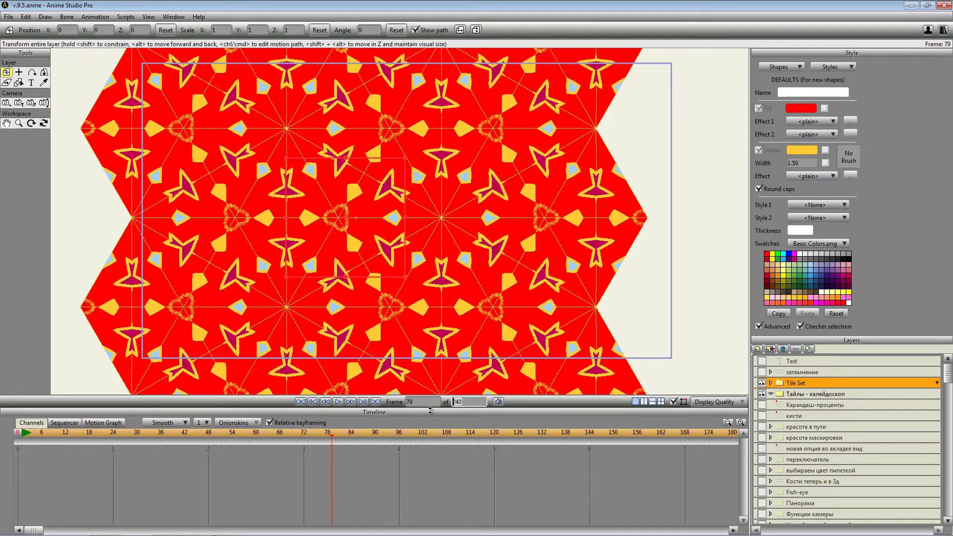
pyautogui.press('Delete')
pyautogui.press('Delete')
pyautogui.press('Delete')
pyautogui.write('96')
pyautogui.press('Return')
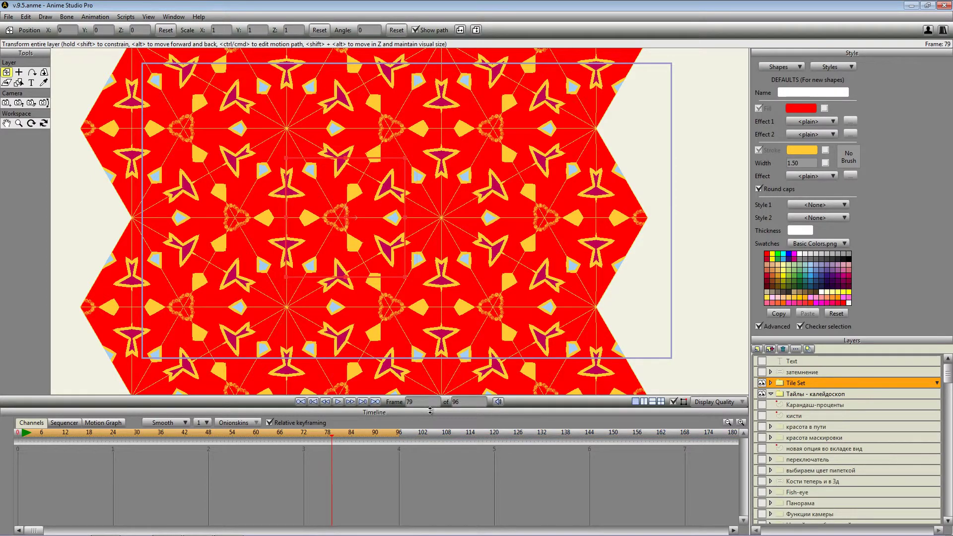
# - Play the shortened kaleidoscope loop and rewind to frame 0
pyautogui.press('space')
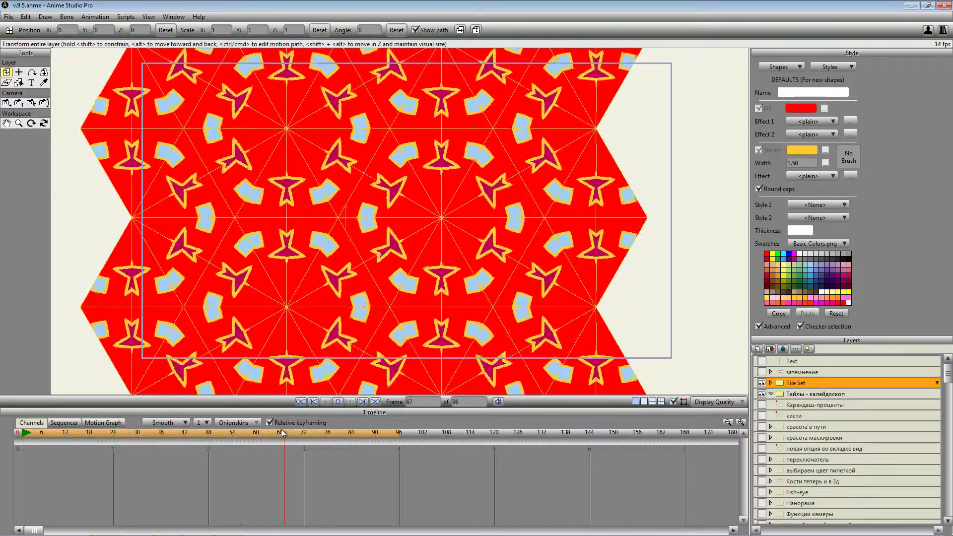
pyautogui.click(272, 434)
pyautogui.moveTo(272, 438); pyautogui.dragTo(18, 434)
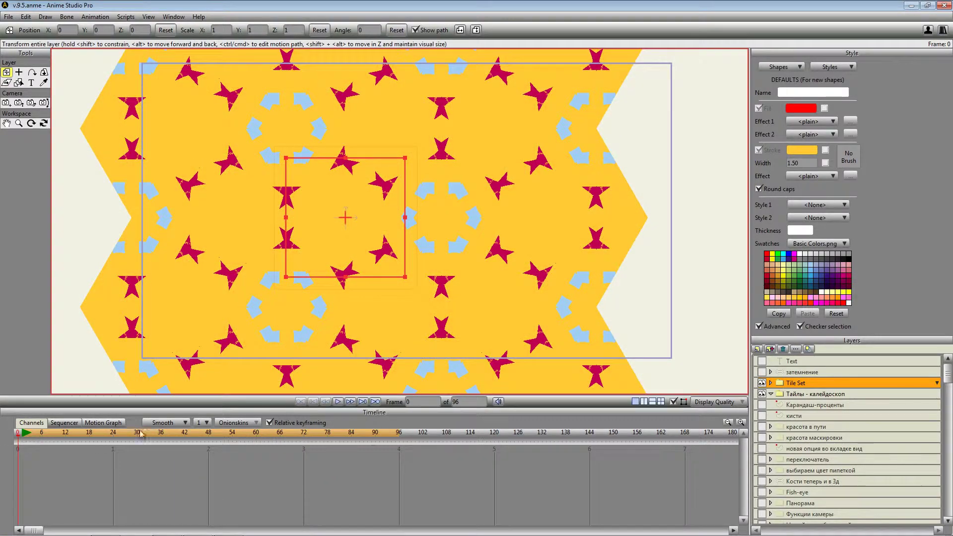
# - Expand the Tile Set group to look through its Triangle layers, check the whole pattern, and collapse the group
pyautogui.click(771, 382)
pyautogui.scroll(-10, 812, 462)
pyautogui.scroll(3, 812, 462)
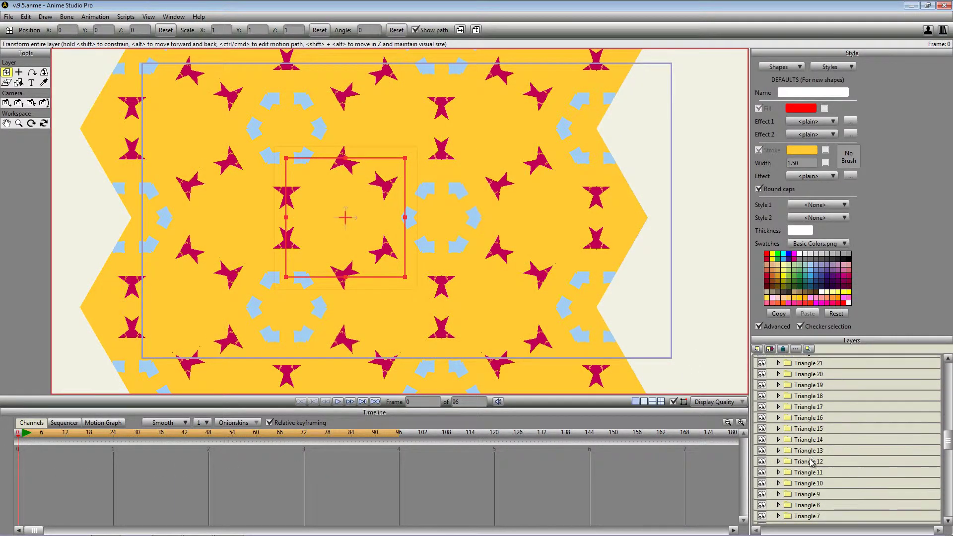
pyautogui.scroll(7, 811, 462)
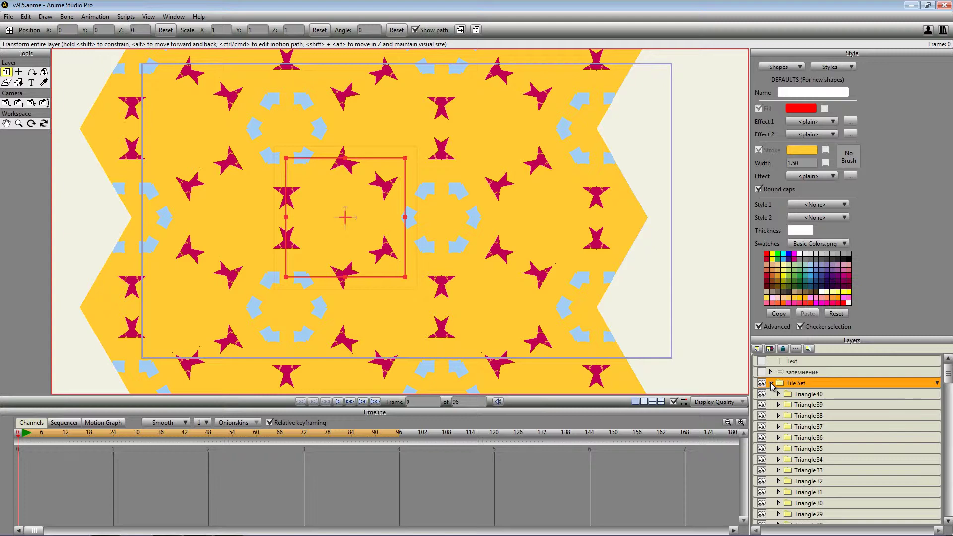
pyautogui.scroll(-5, 634, 325)
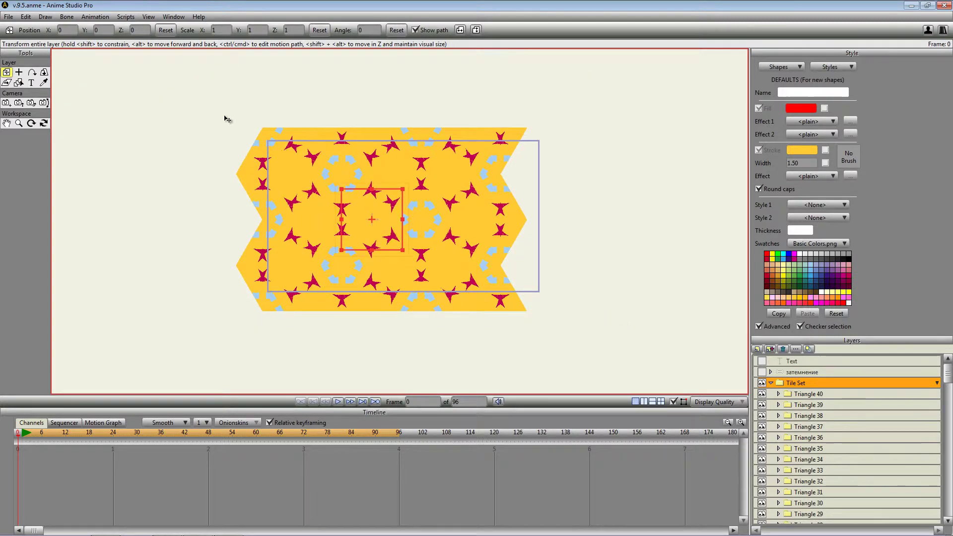
pyautogui.click(770, 383)
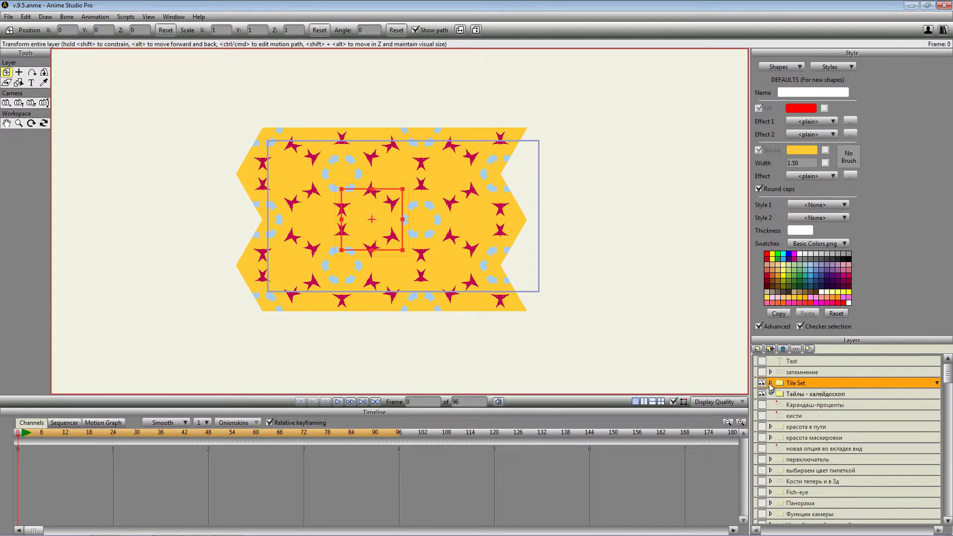
# - Play the kaleidoscope animation with the entire tiled pattern in view and stop the playback
pyautogui.scroll(4, 268, 164)
pyautogui.scroll(-2, 223, 112)
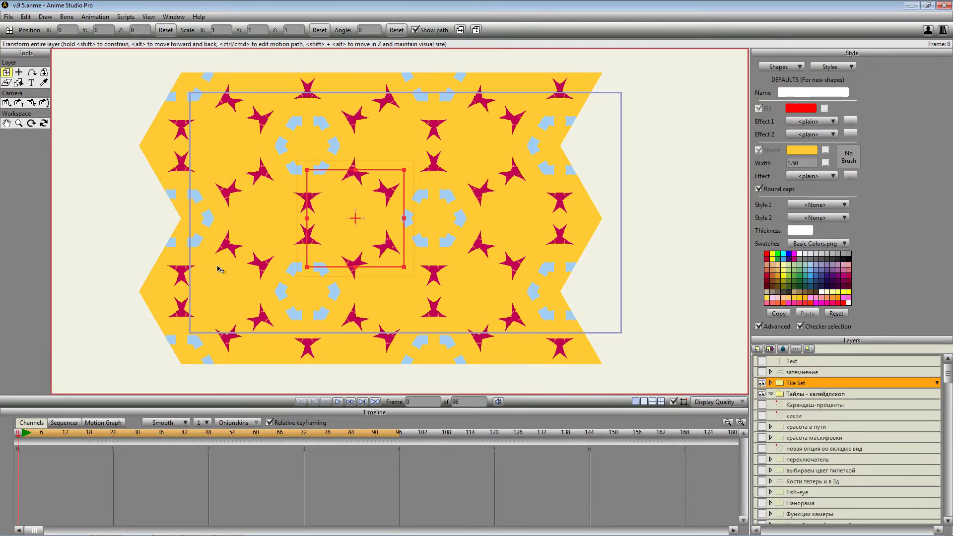
pyautogui.click(338, 401)
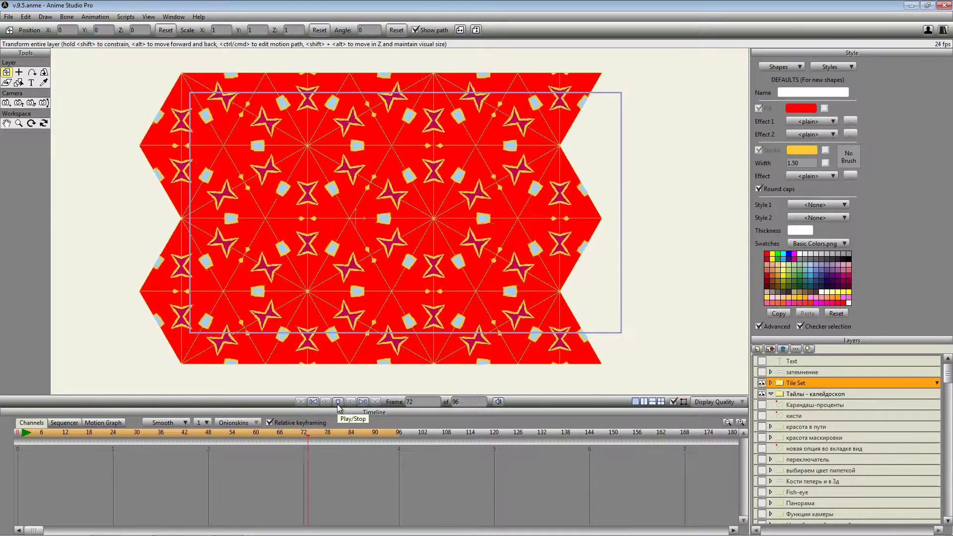
pyautogui.click(338, 402)
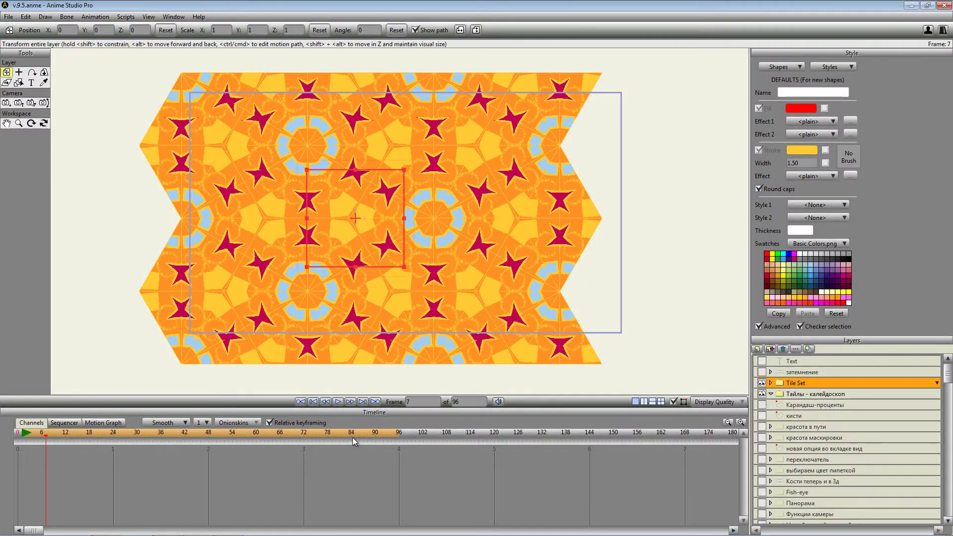